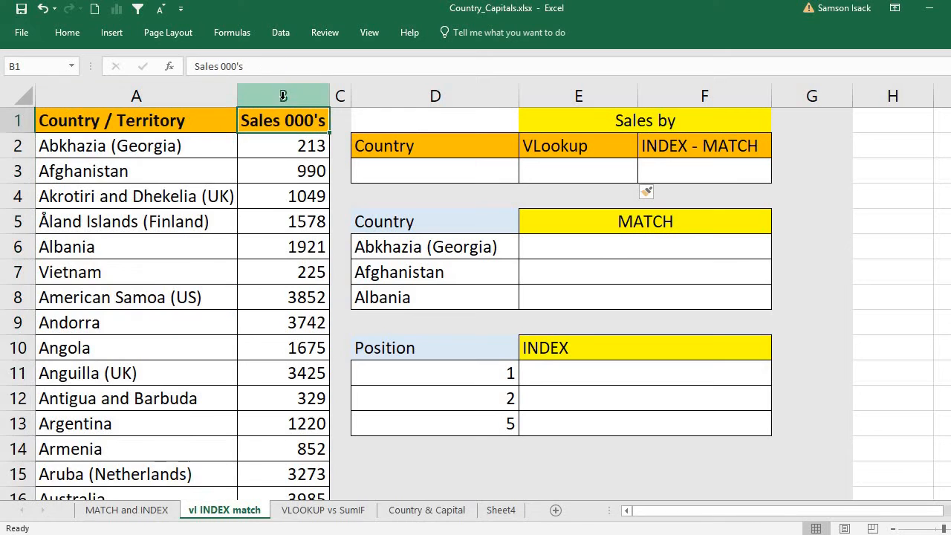
Step: Review the country and sales data in columns A and B from the first record to the last row
key("ctrl+shift+Down")
left_click(133, 147)
left_click(286, 147, "shift")
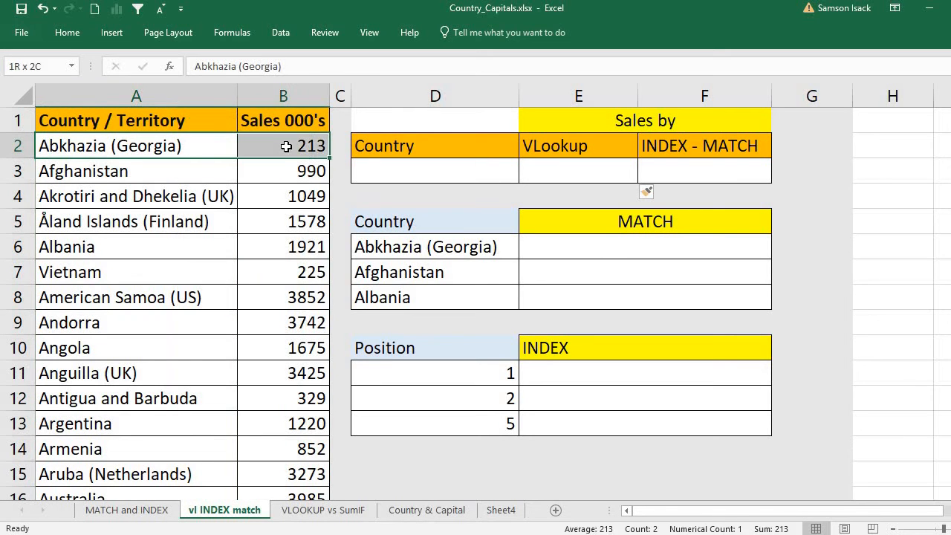
left_click(197, 222)
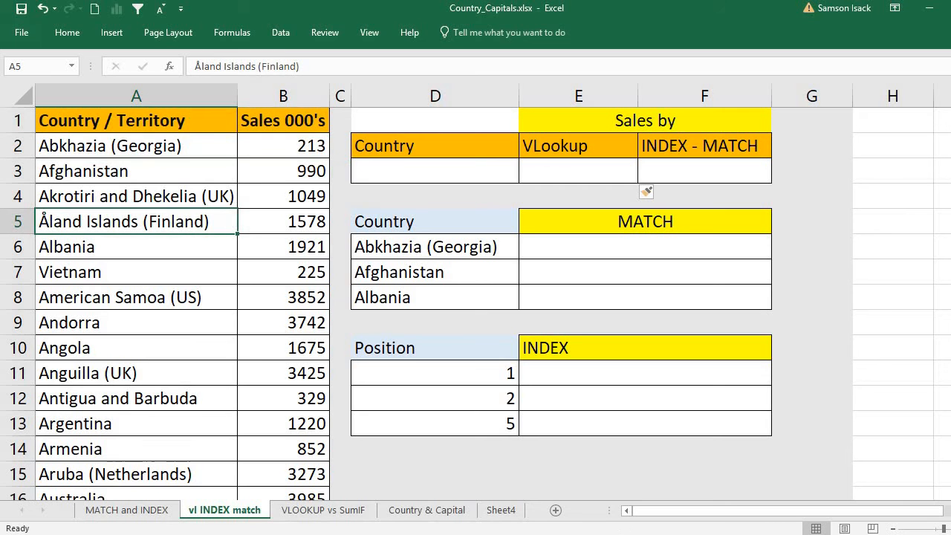
scroll(475, 297, "down", 20)
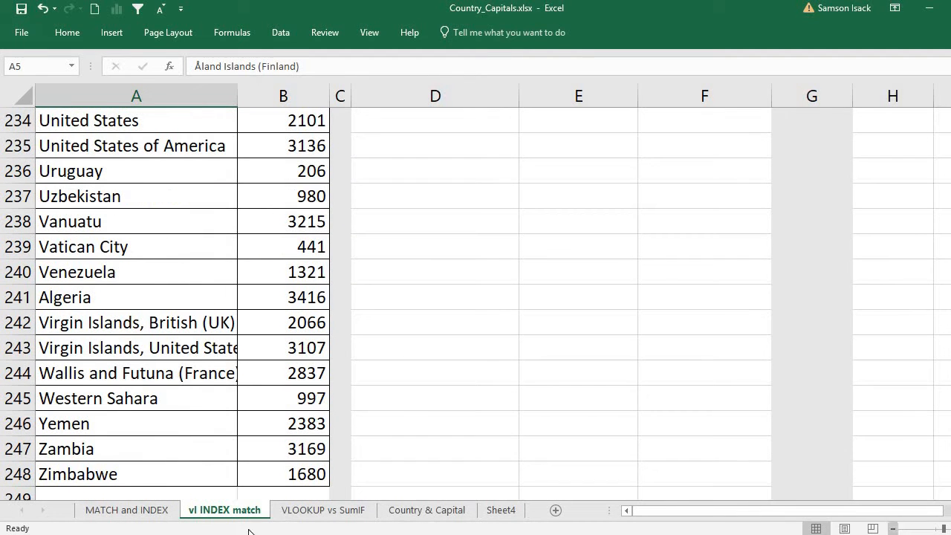
left_click(183, 470)
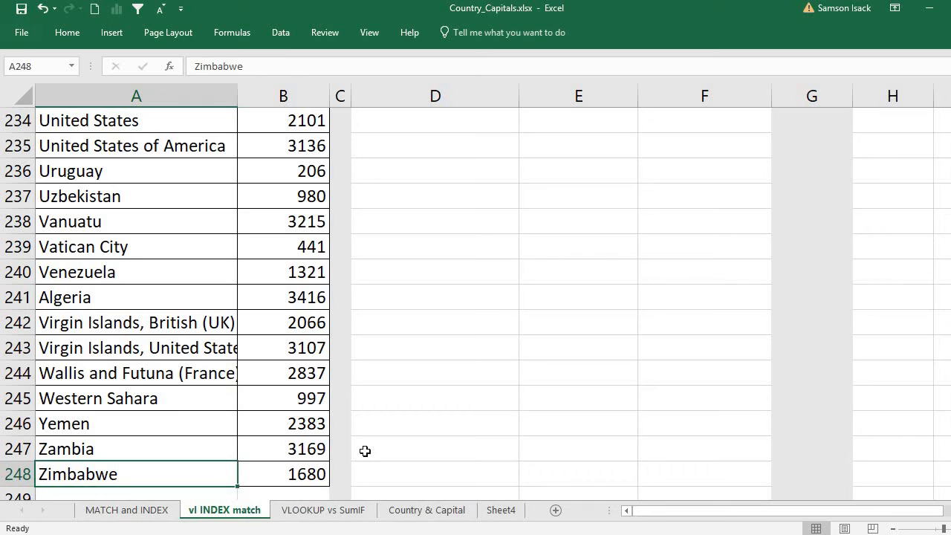
left_click(304, 477)
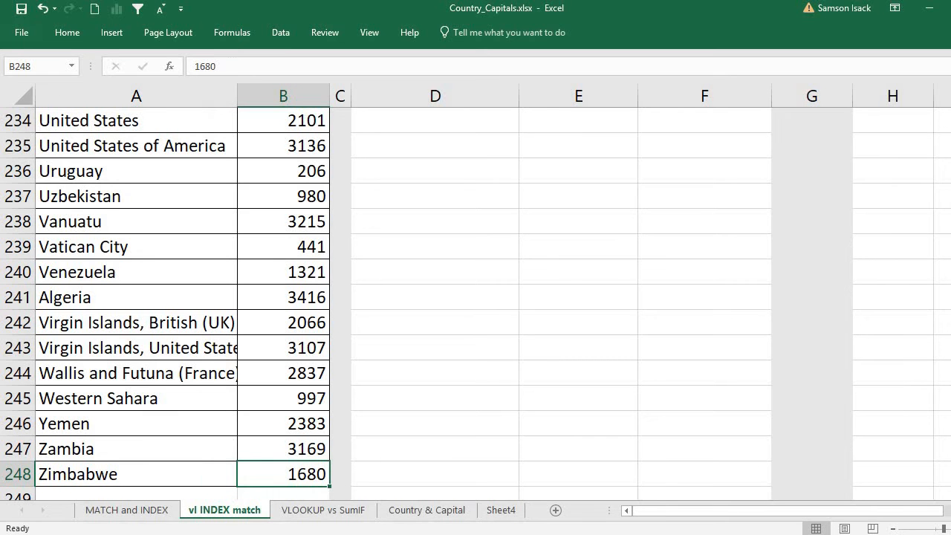
scroll(862, 109, "up", 20)
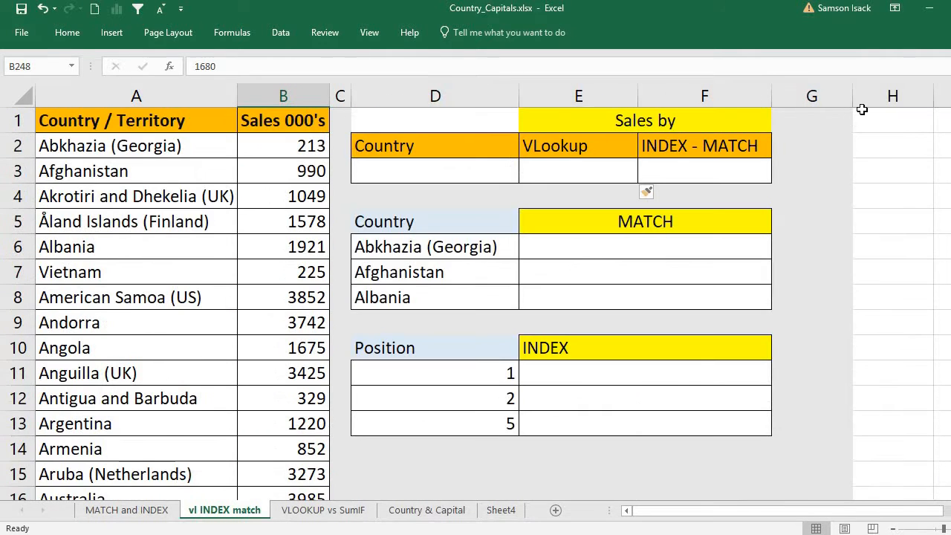
Step: Copy Argentina from the country list in column A into the lookup country cell D3
left_click(585, 169)
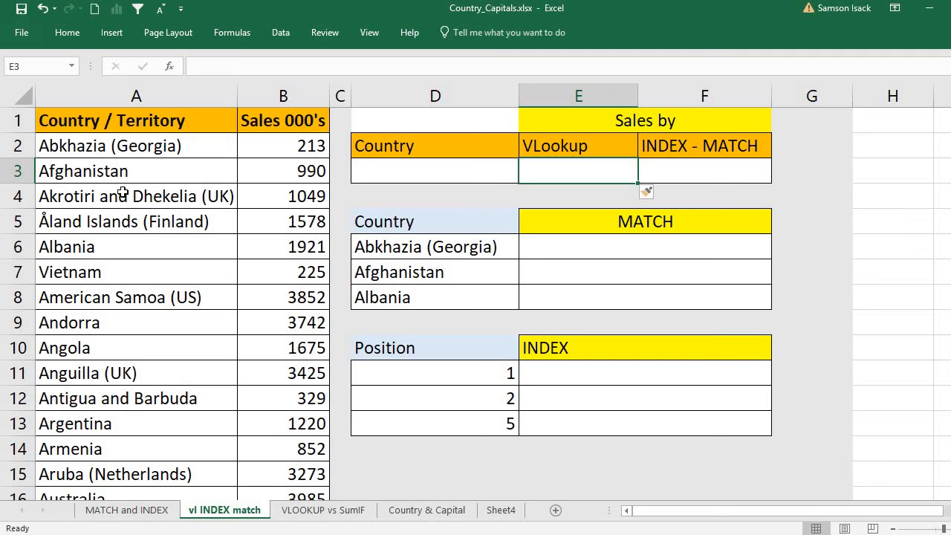
left_click(120, 273)
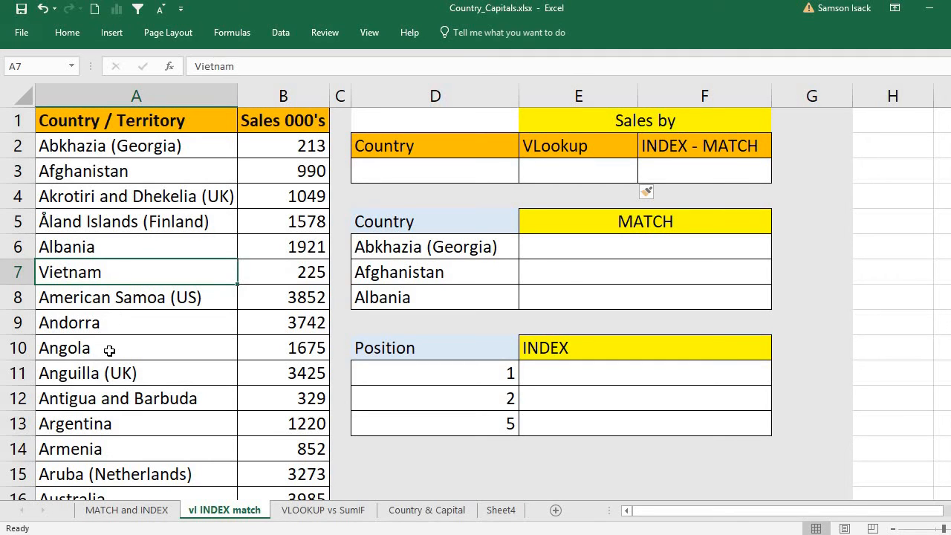
left_click(129, 420)
right_click(129, 423)
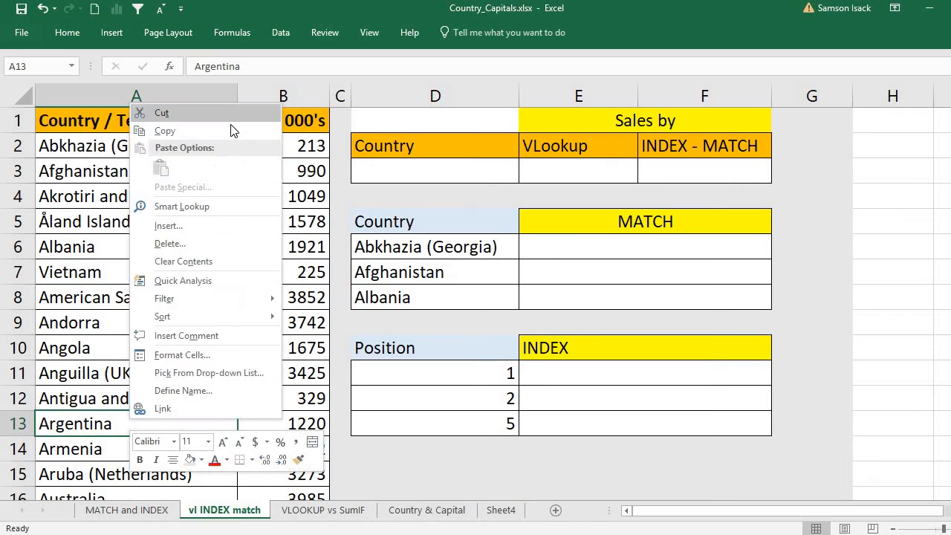
left_click(217, 129)
right_click(405, 168)
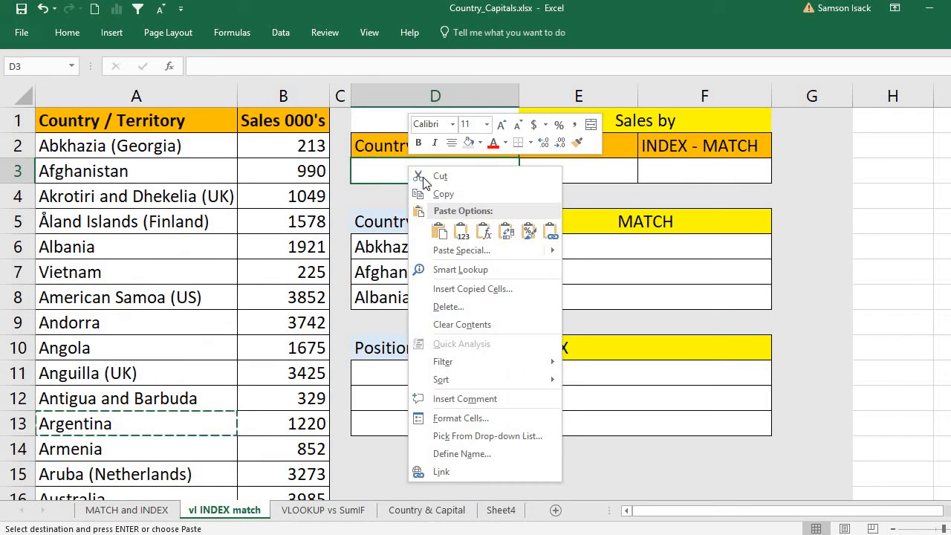
left_click(426, 225)
Step: Start a VLOOKUP formula in E3 with the country in D3 as the lookup value
left_click(589, 166)
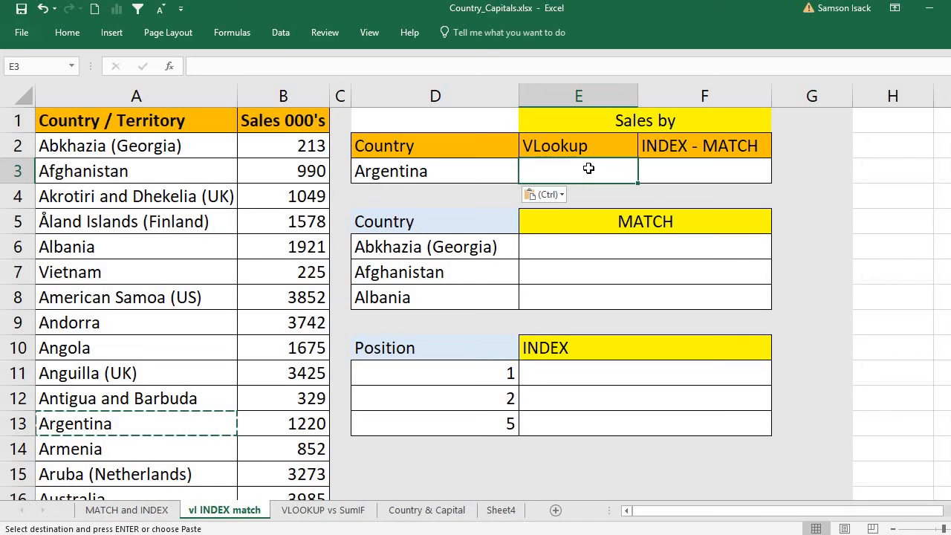
left_click(717, 164)
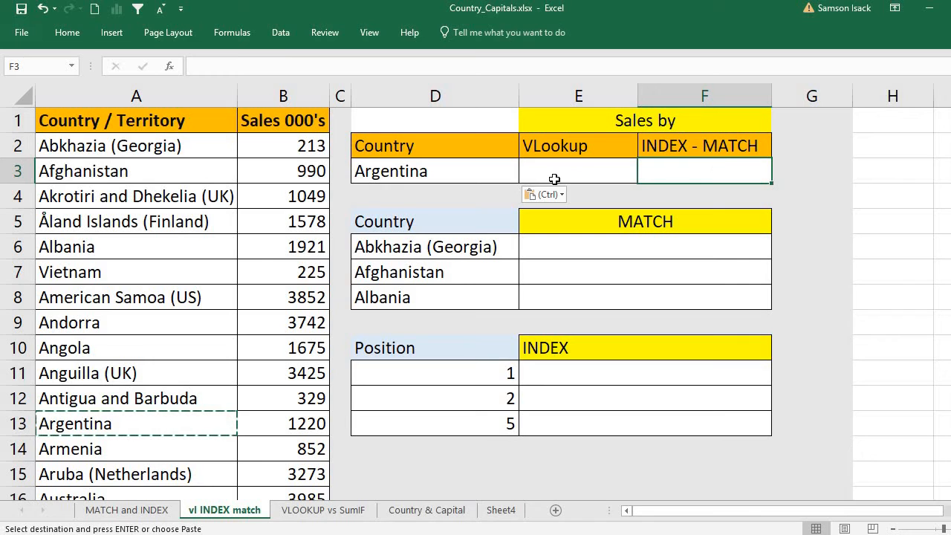
left_click(577, 177)
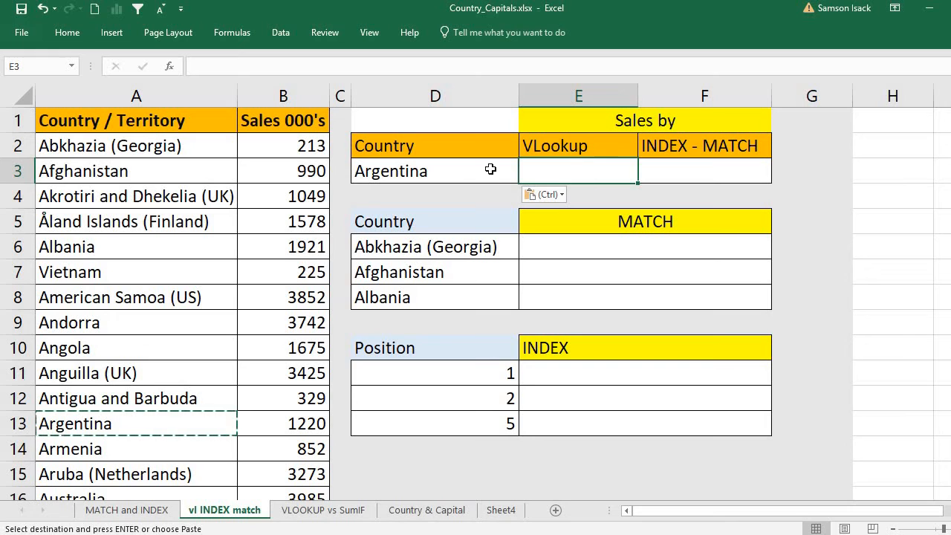
double_click(526, 171)
type("=")
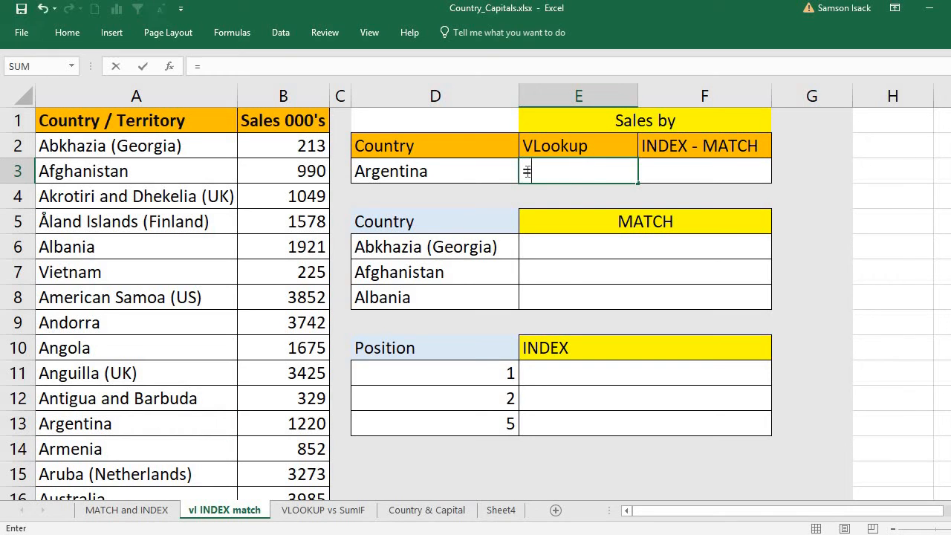
type("VLOKK")
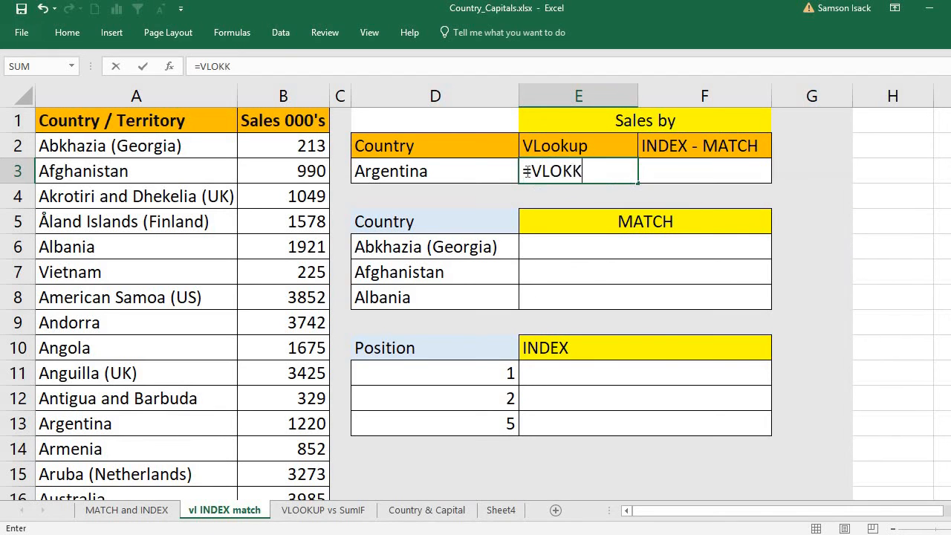
key("BackSpace")
key("BackSpace")
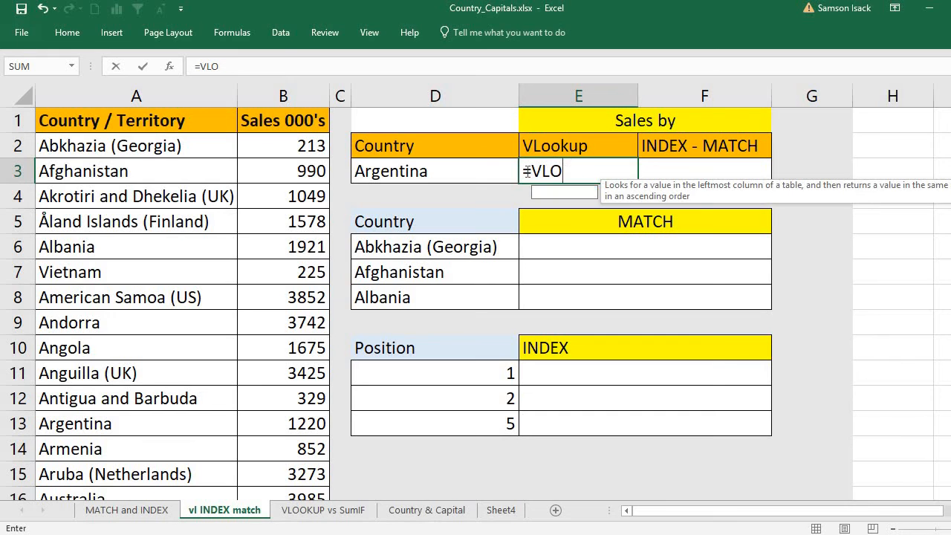
type("ok")
double_click(563, 191)
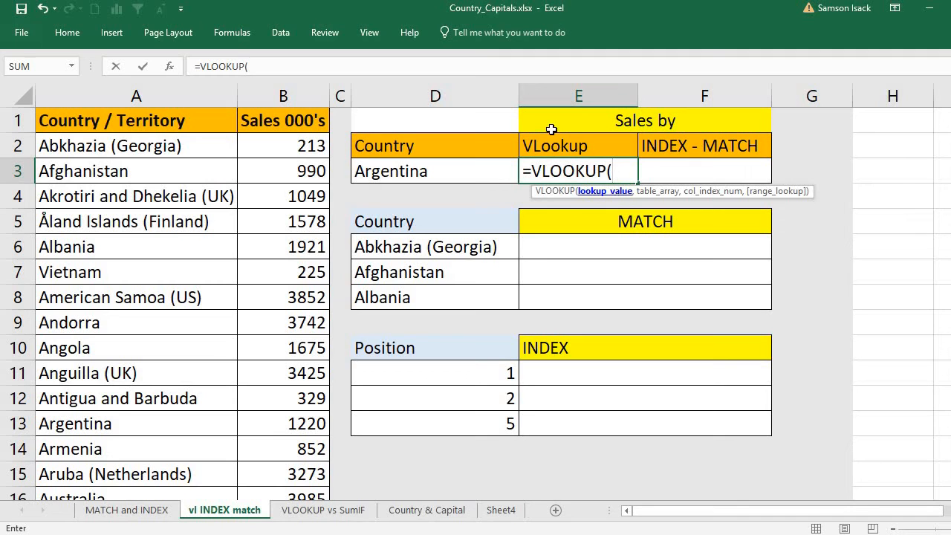
left_click(436, 165)
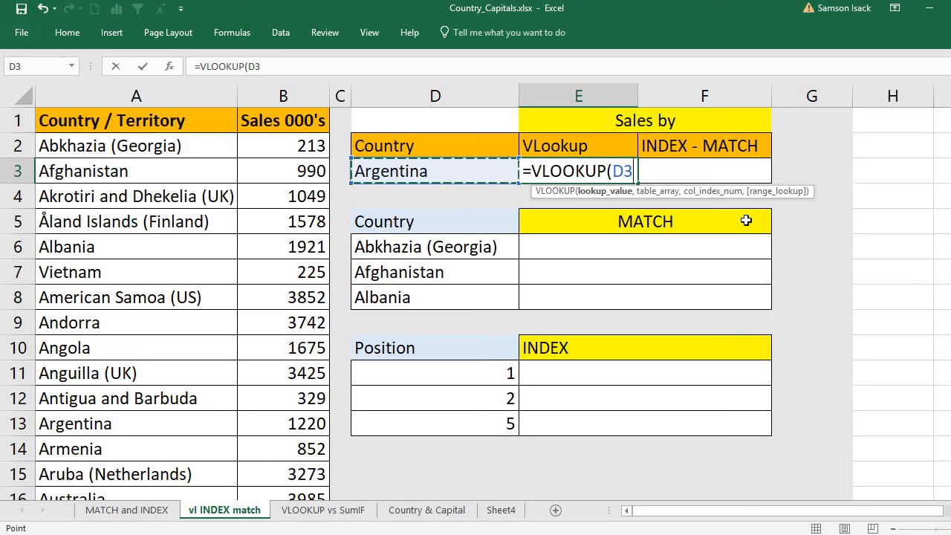
type(",")
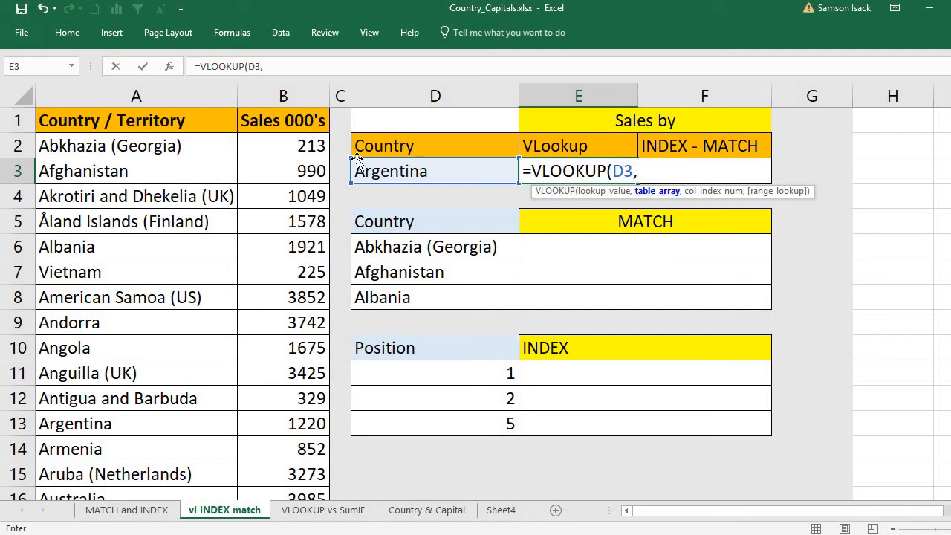
Step: Set the VLOOKUP table array to the whole country and sales range, A2:B248
left_click_drag(151, 144, 286, 140)
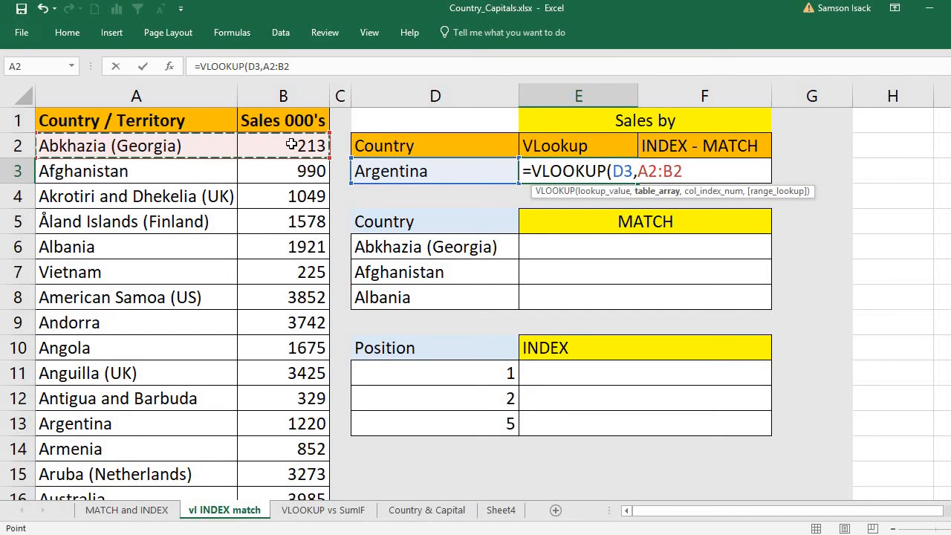
key("ctrl+shift+Down")
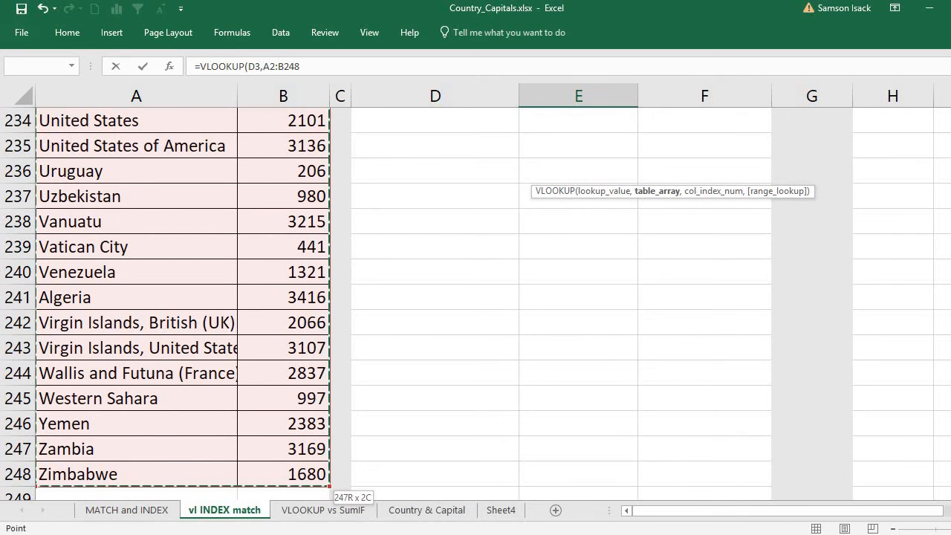
left_click_drag(949, 474, 950, 112)
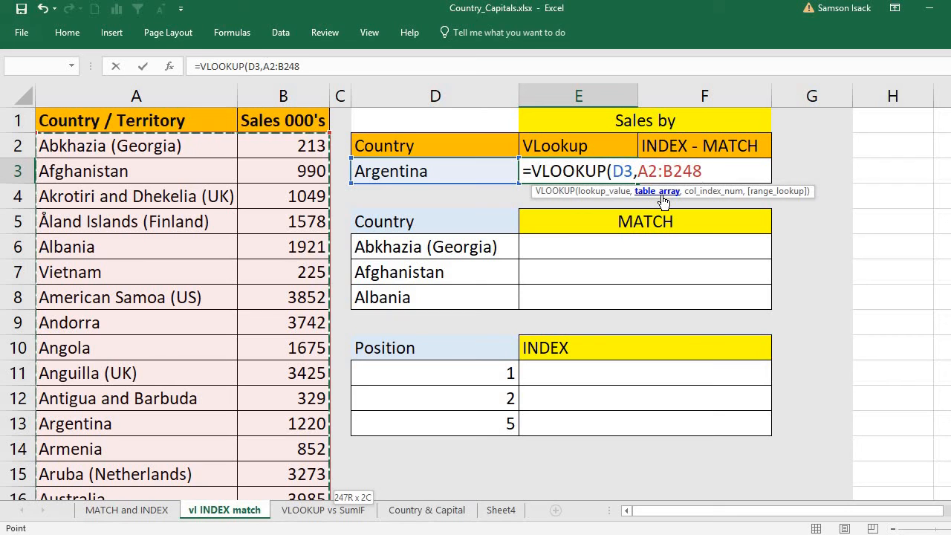
type(",")
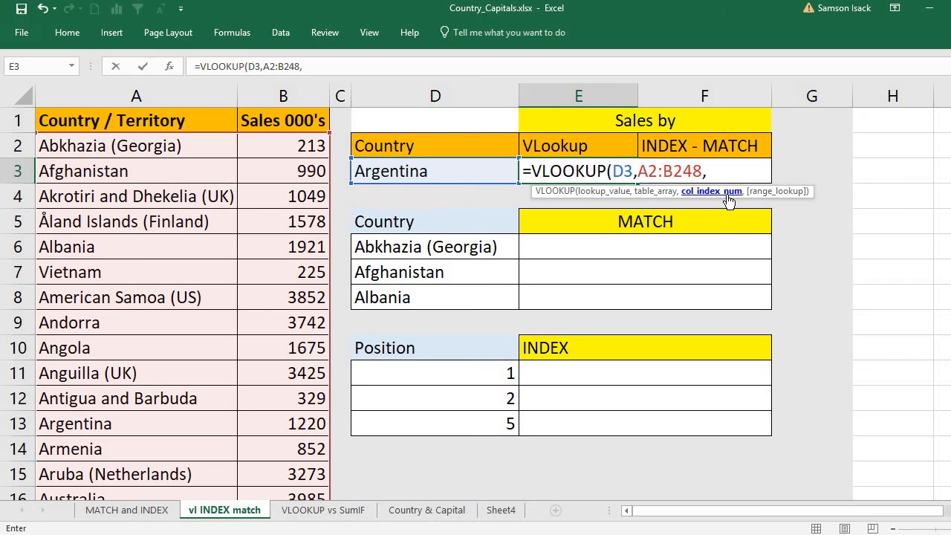
Step: Complete the VLOOKUP formula in E3 with column index 2 and FALSE for an exact match
type("2,")
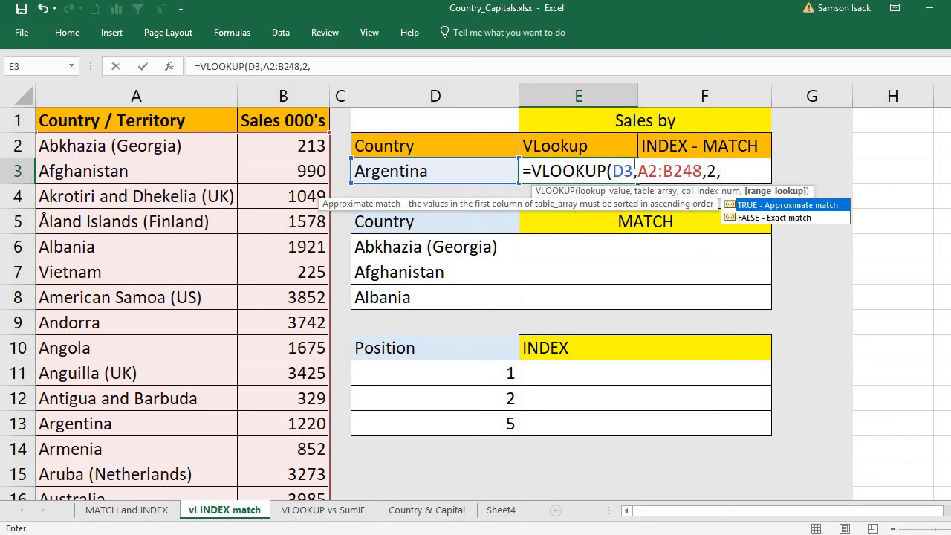
left_click(798, 216)
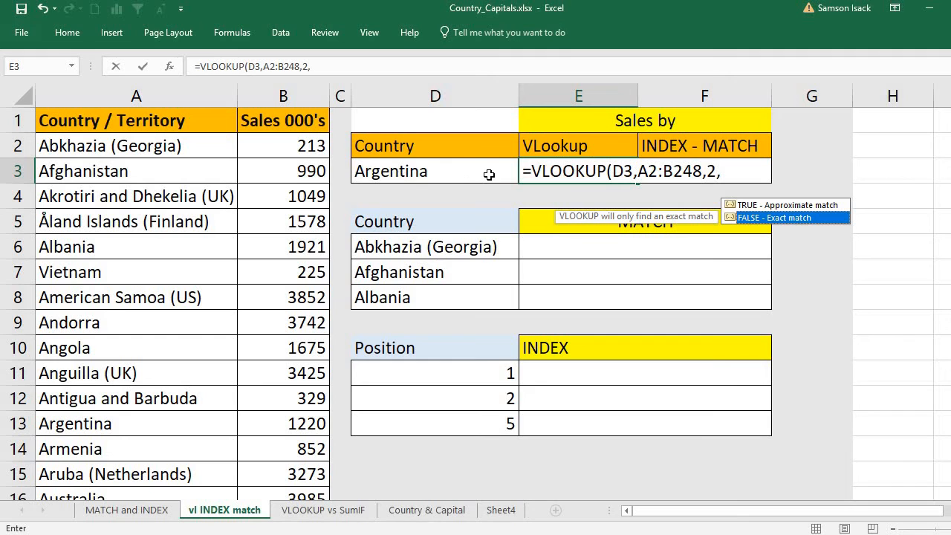
double_click(780, 220)
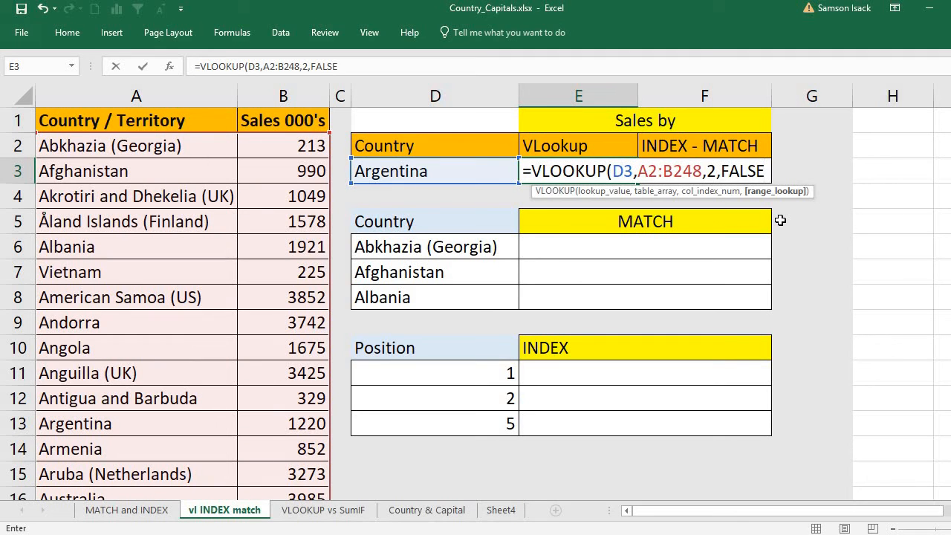
type(")")
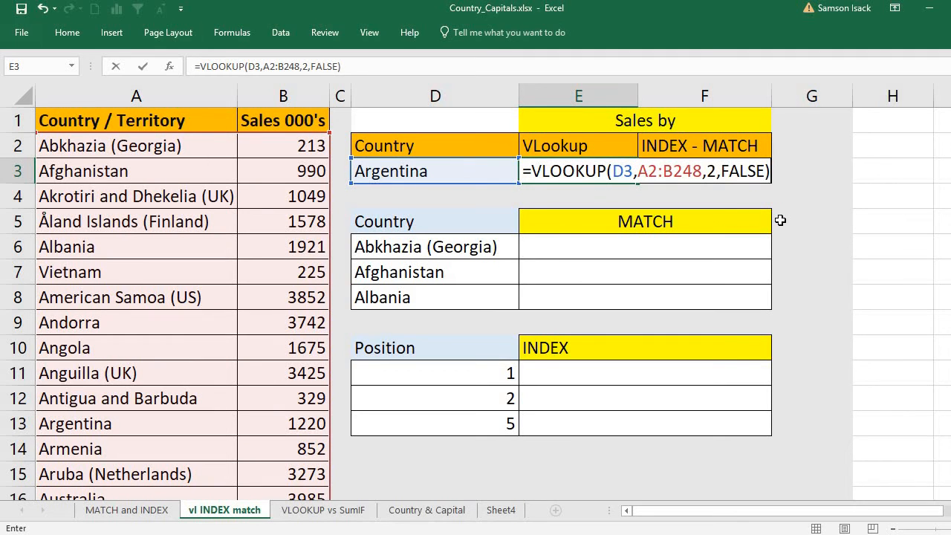
key("Return")
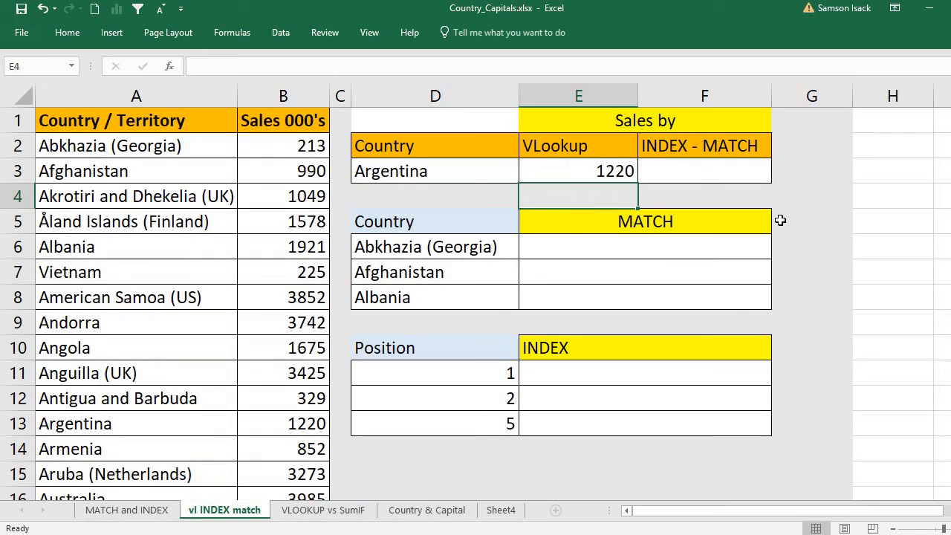
Step: Compare the VLOOKUP result in E3 with Argentina's sales figure in column B
left_click(576, 170)
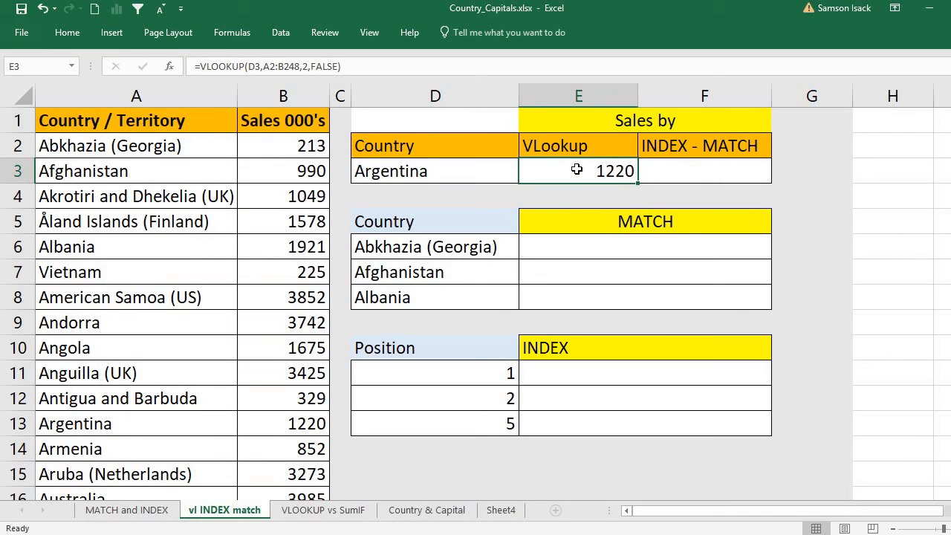
left_click(277, 424)
left_click(595, 171)
left_click(681, 173)
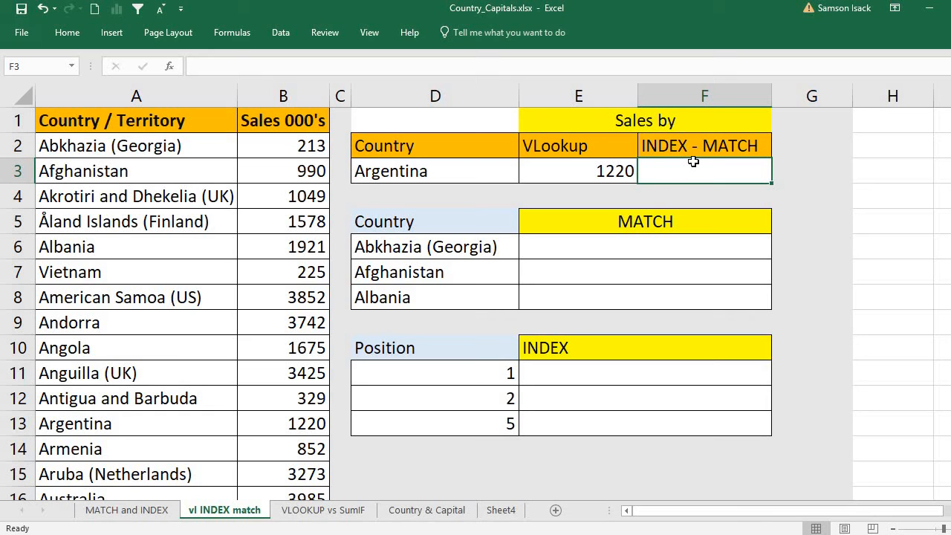
Step: Examine where the country in D6 sits within the country list in column A
left_click(610, 248)
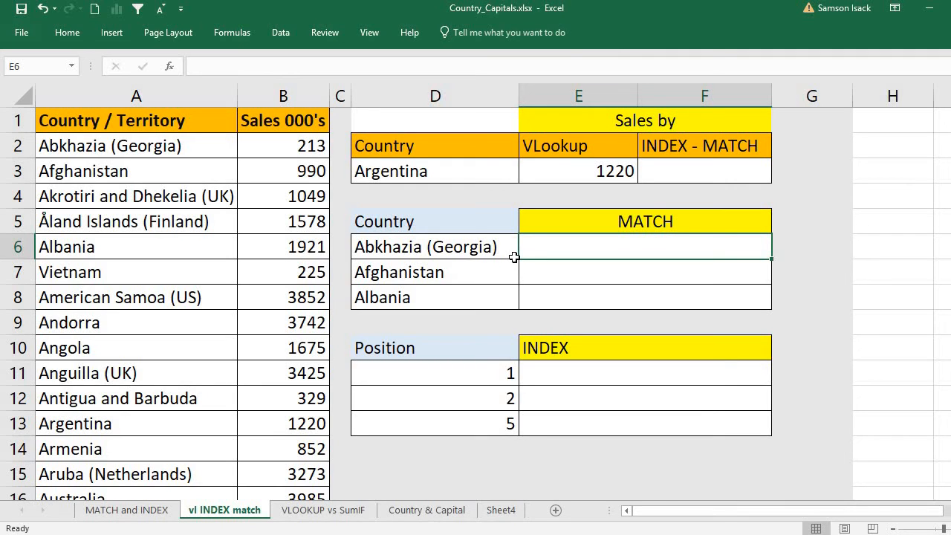
left_click(430, 254)
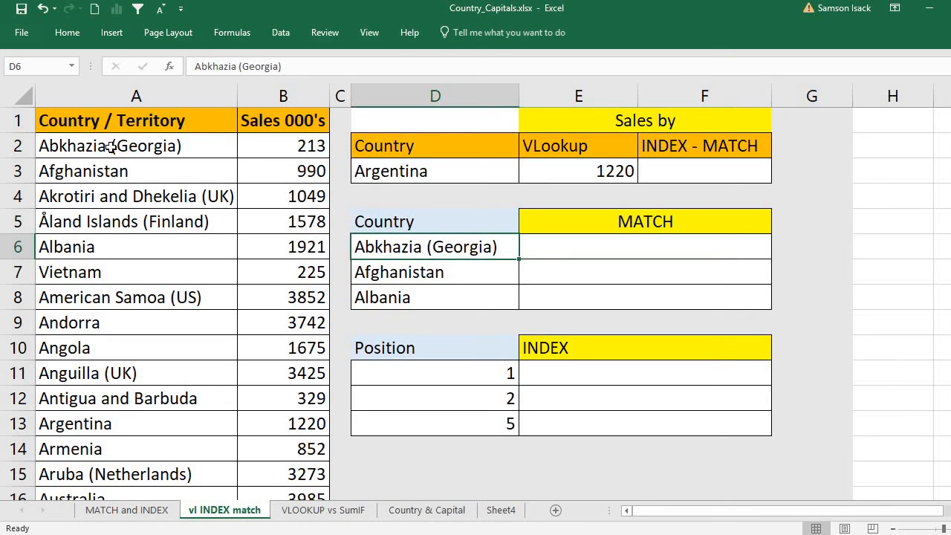
left_click_drag(110, 146, 104, 373)
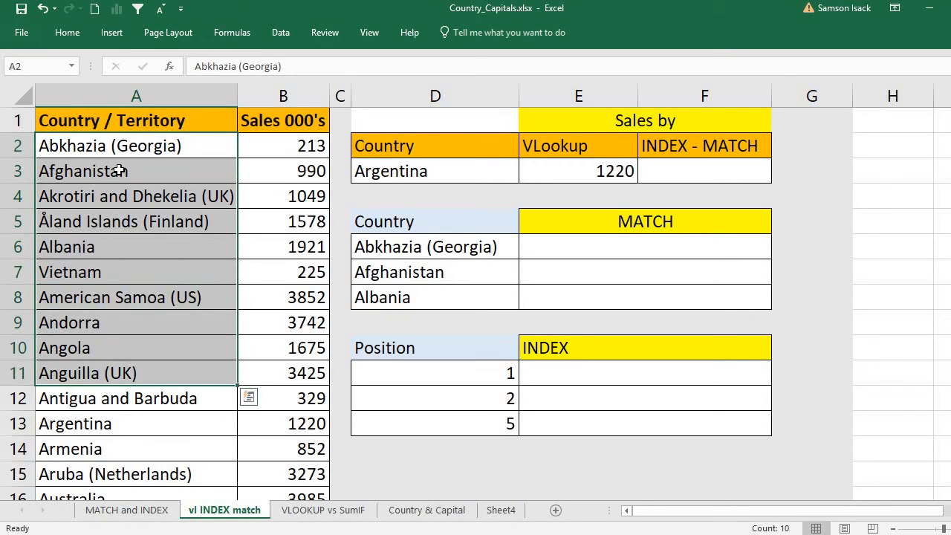
left_click_drag(165, 141, 158, 475)
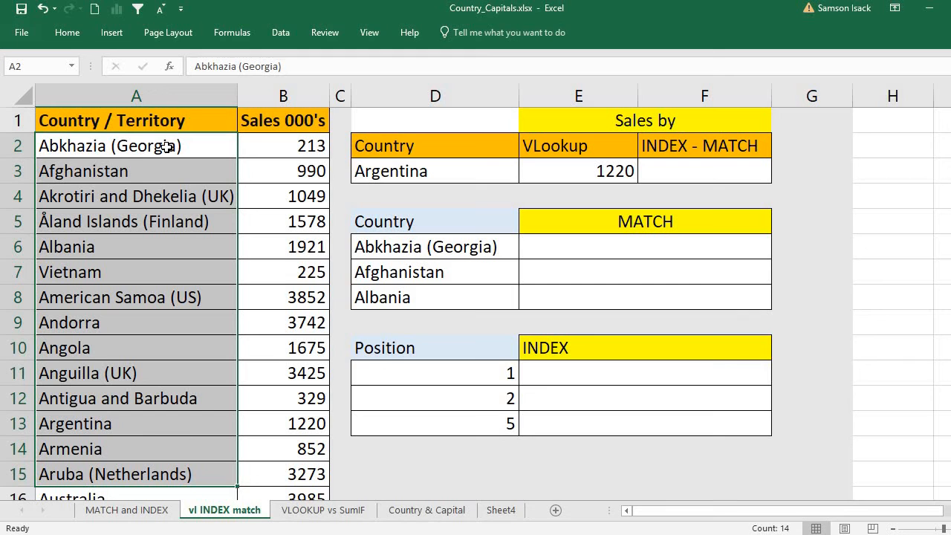
Step: Start a MATCH formula in E6 with the country in D6 as the lookup value
left_click(649, 247)
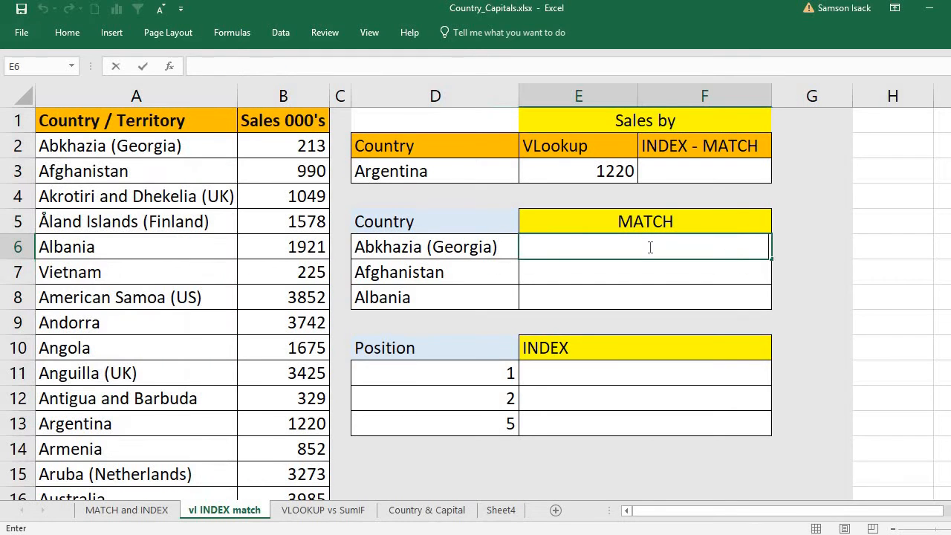
type("=M")
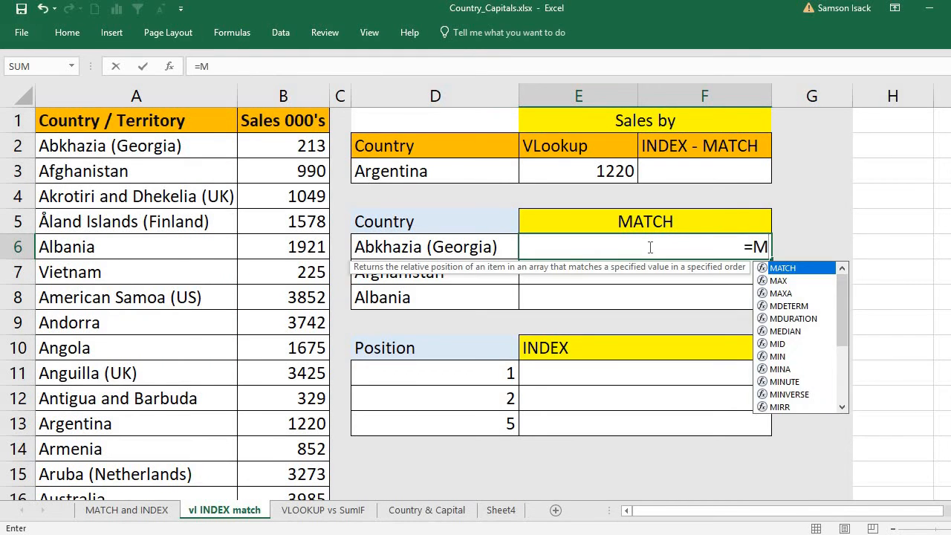
type("ATCH")
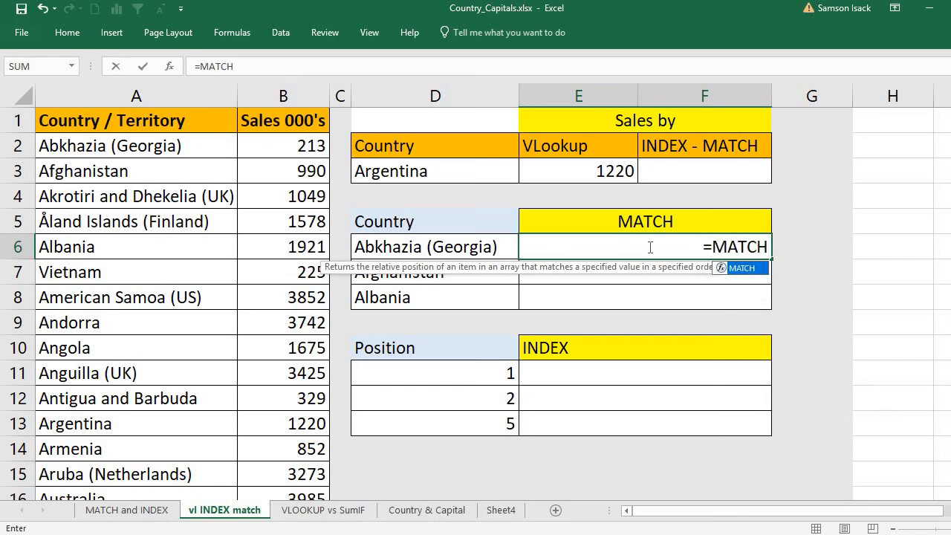
type("(")
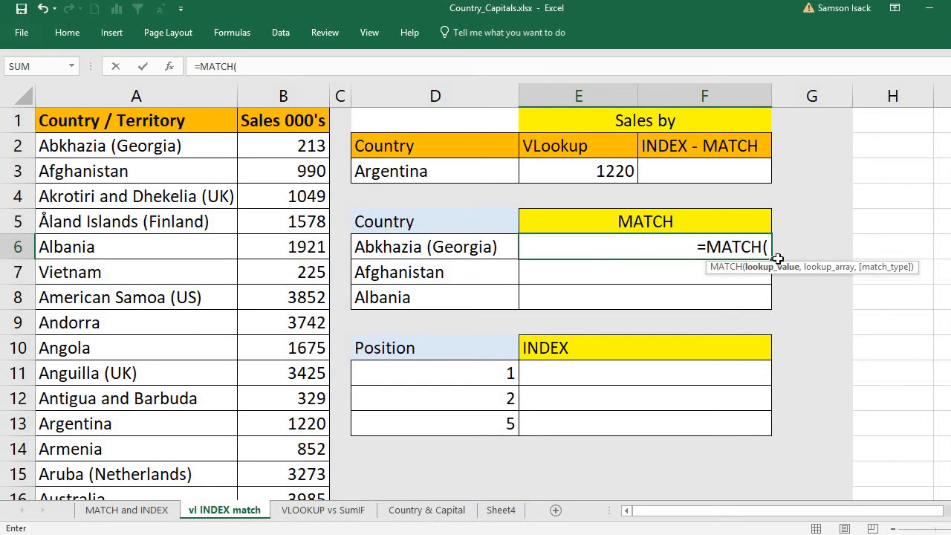
left_click(465, 249)
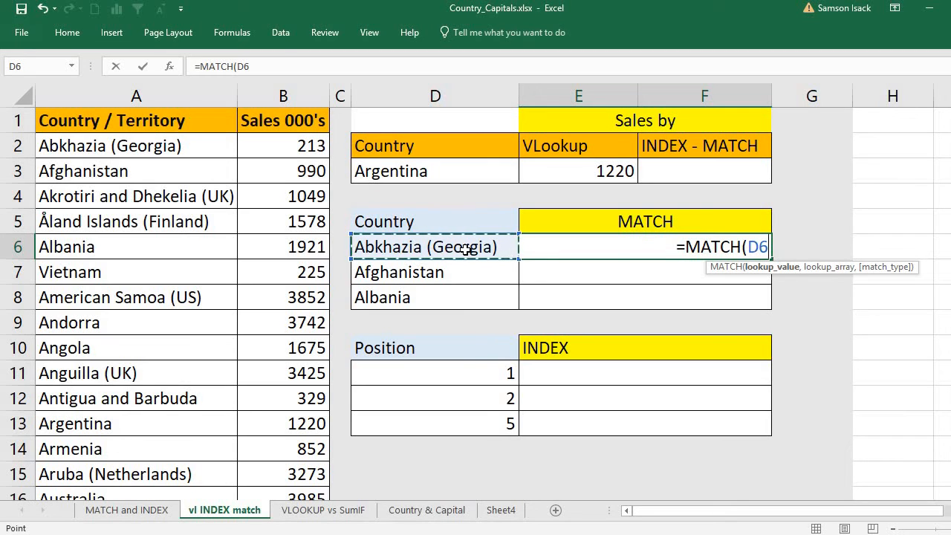
type(",")
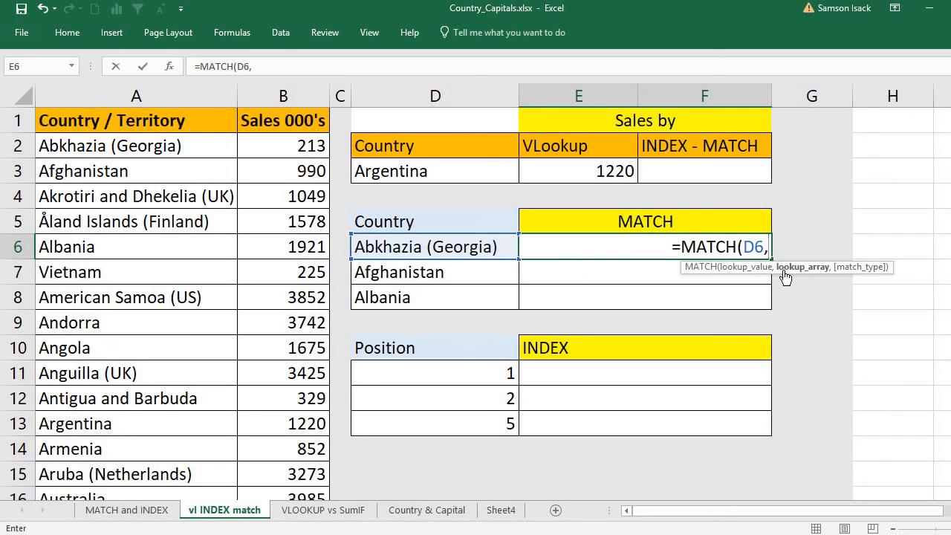
Step: Set the lookup array of the E6 MATCH formula to the whole country list, A2:A248
left_click(155, 147)
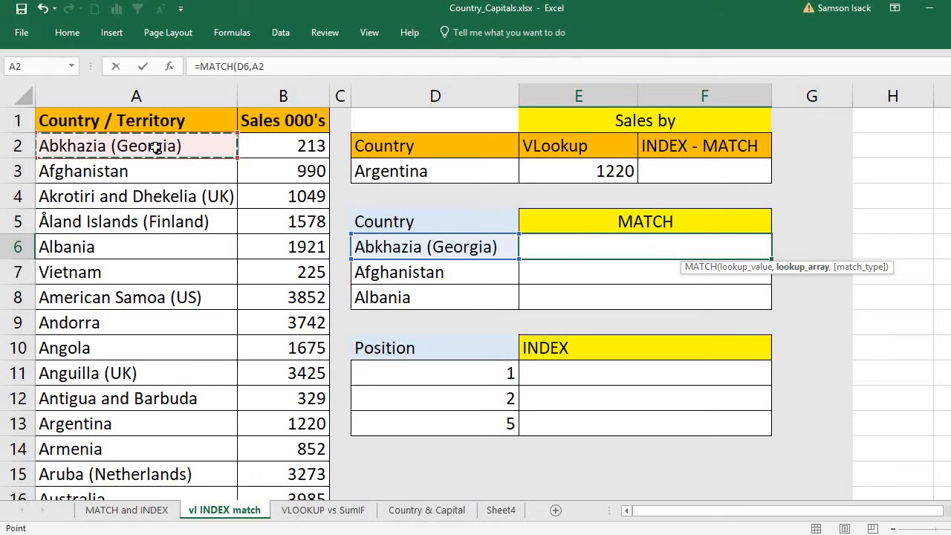
key("ctrl+shift+Down")
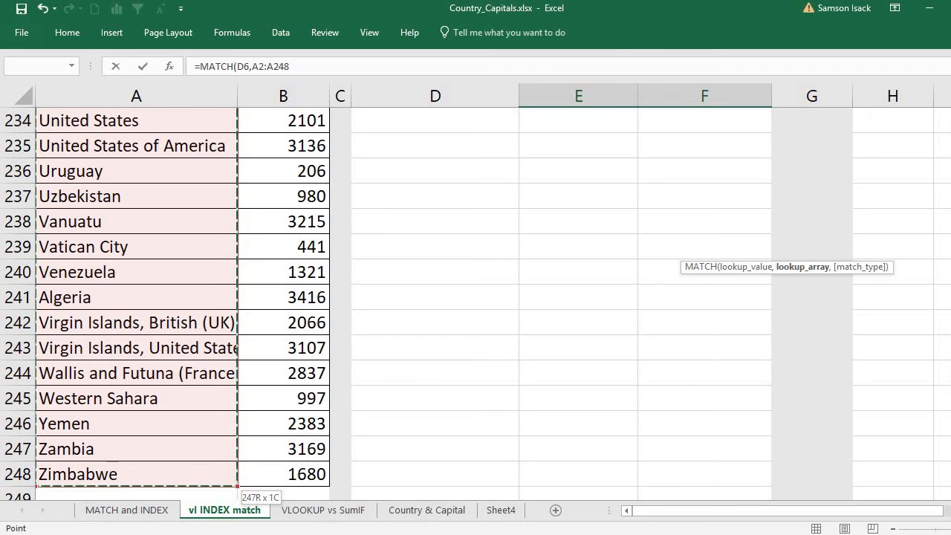
scroll(136, 475, "up", 20)
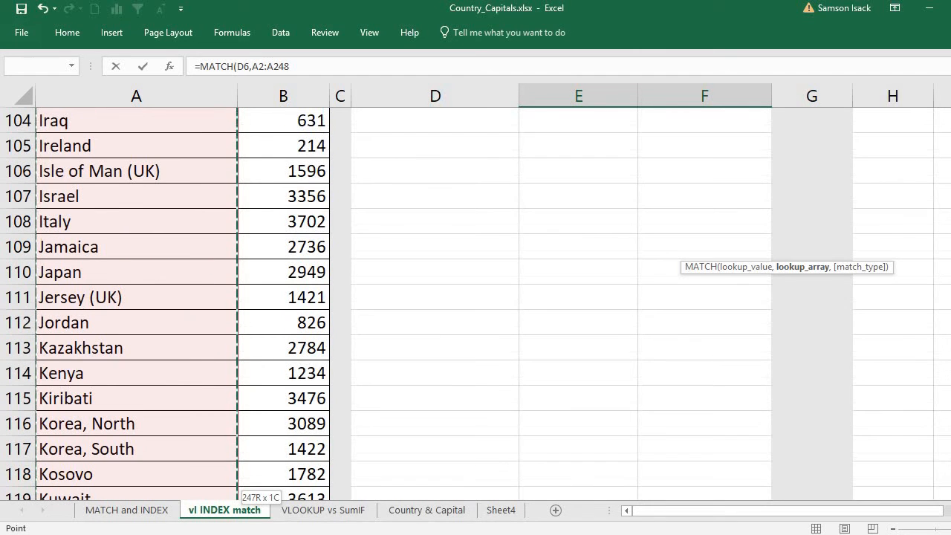
scroll(147, 118, "up", 20)
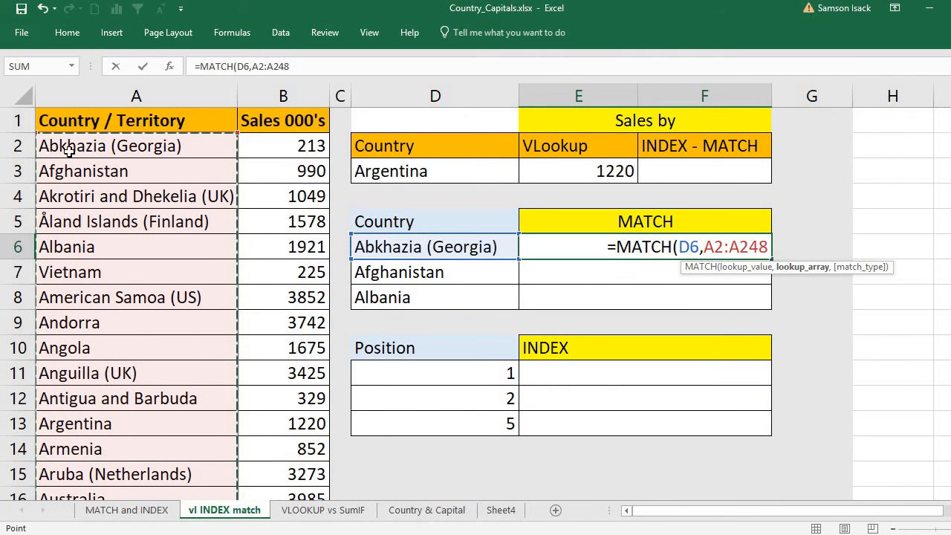
Step: Complete the MATCH formula in E6 with match type 0 for an exact match
type(",")
left_click(831, 295)
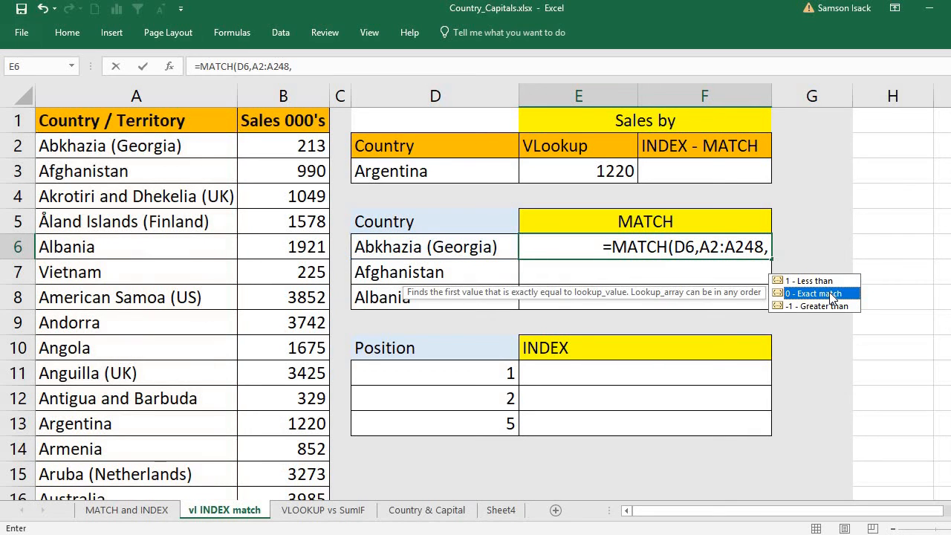
double_click(830, 294)
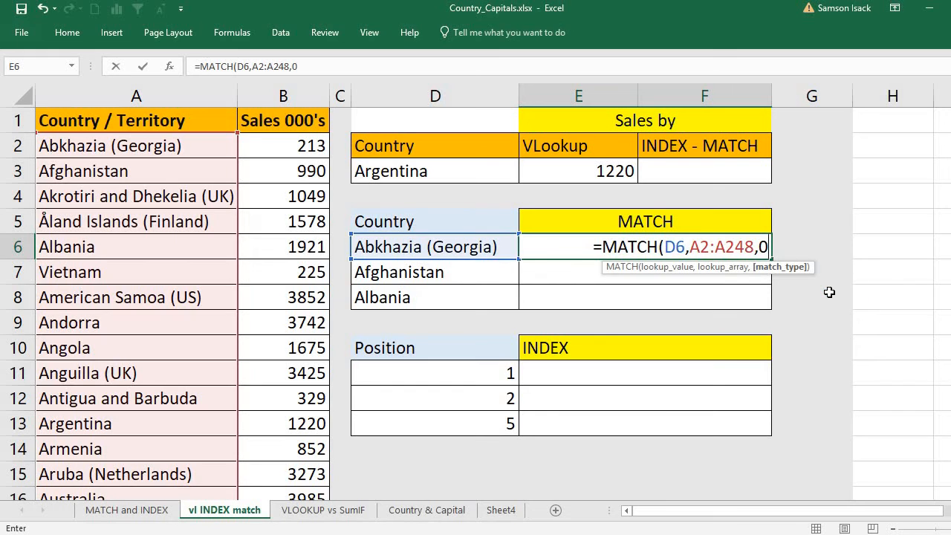
type(")")
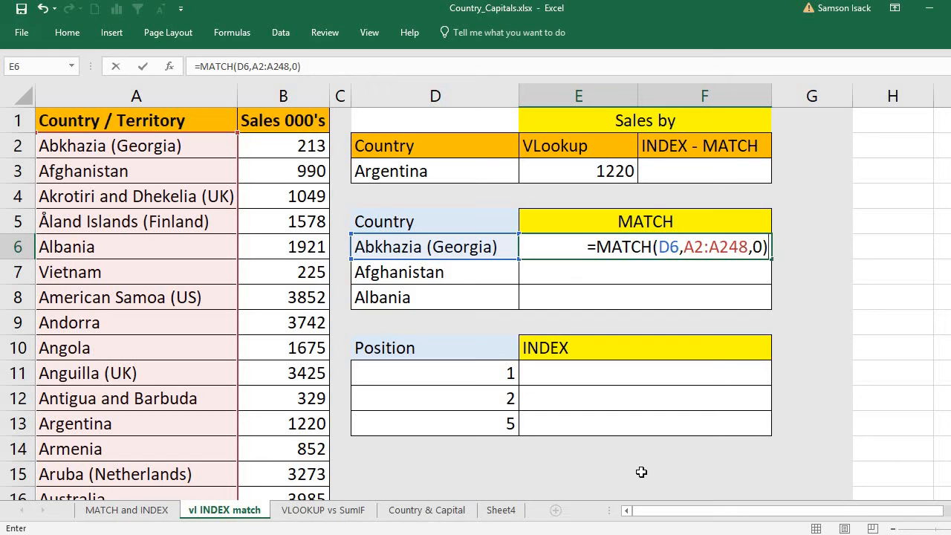
key("Return")
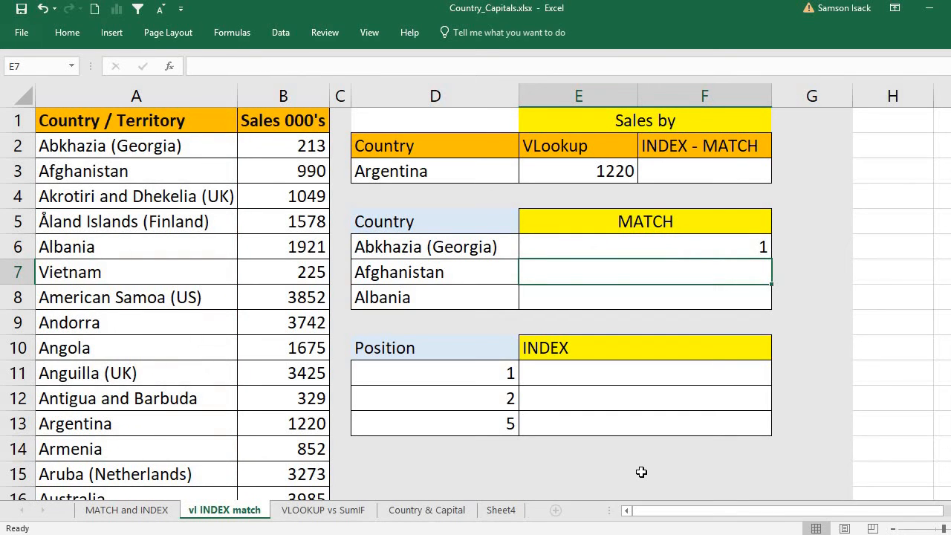
left_click(741, 247)
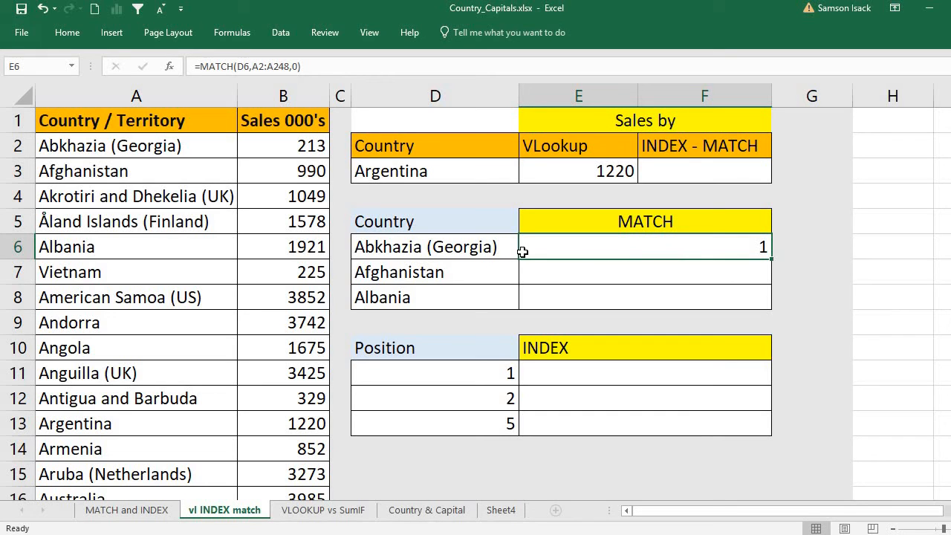
Step: Start a MATCH formula in E7 with the country in D7 as the lookup value
double_click(623, 272)
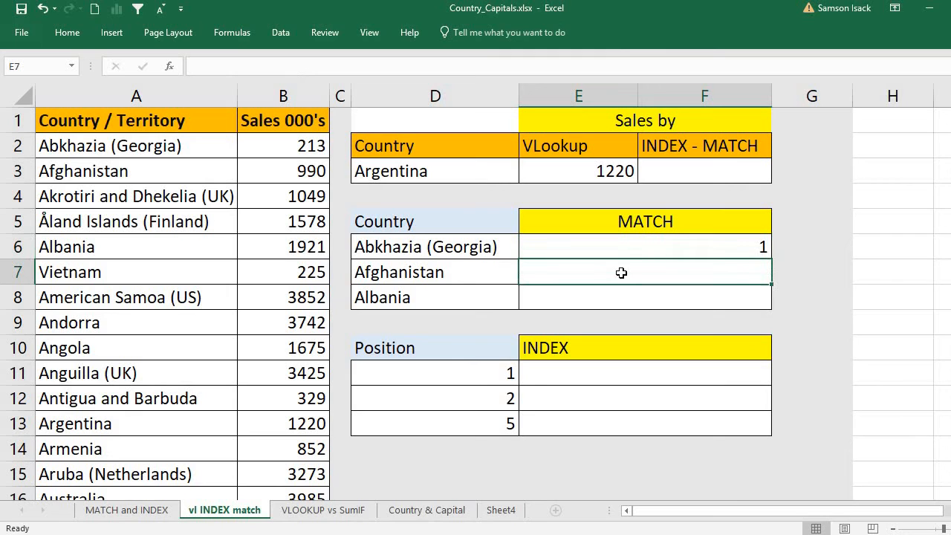
type("=")
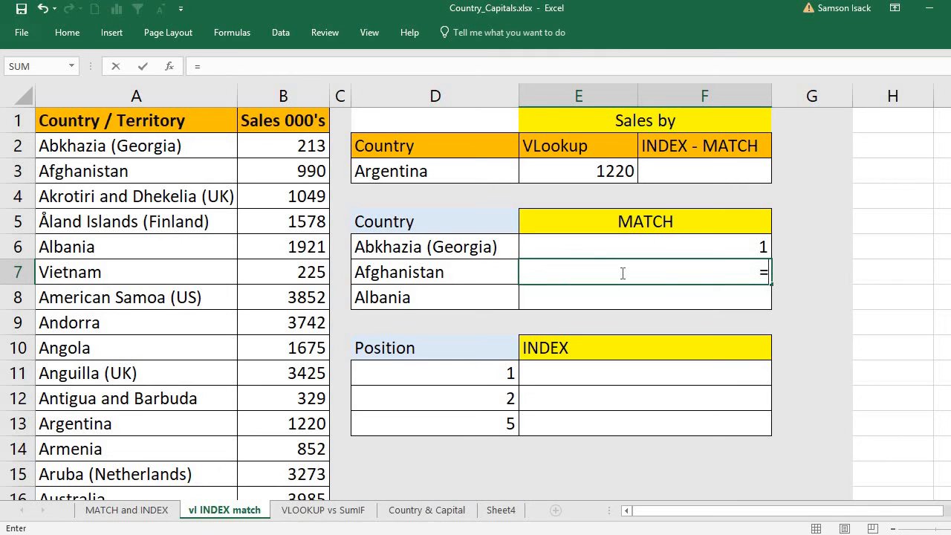
type("MATCH(")
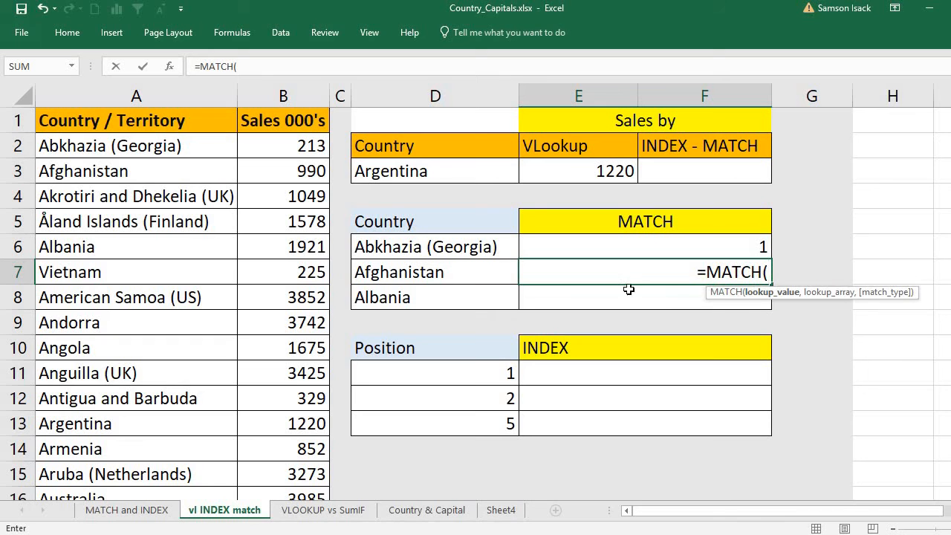
left_click(479, 273)
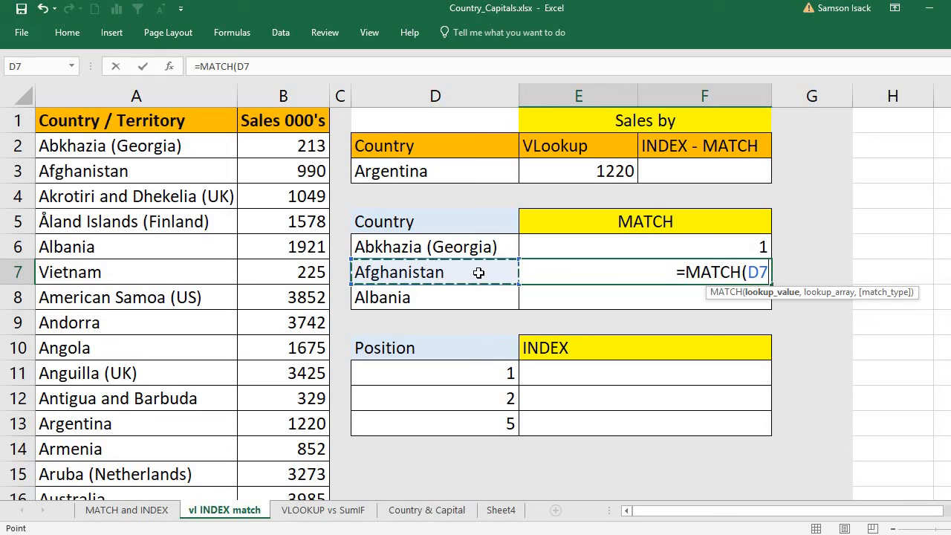
type(",")
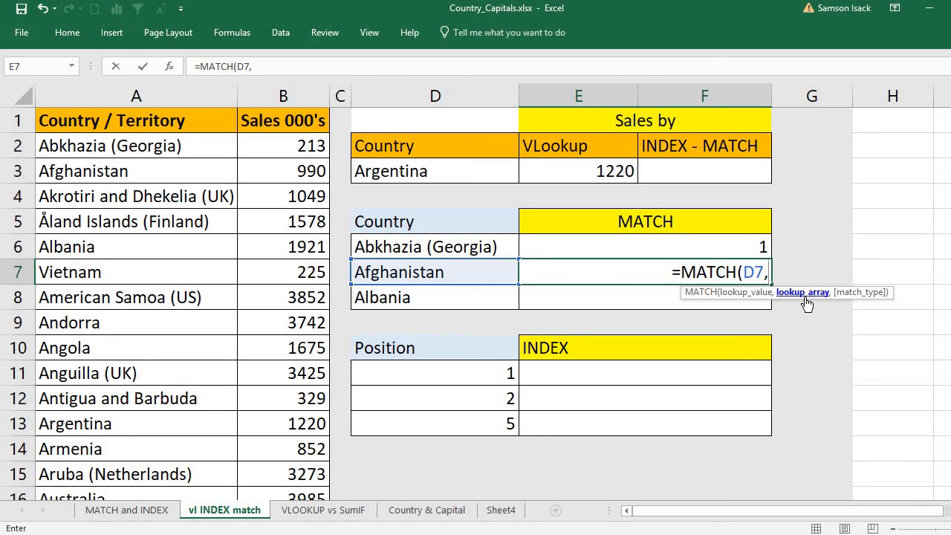
Step: Complete the E7 MATCH formula with lookup array A2:A248 and match type 0 for an exact match
left_click(219, 149)
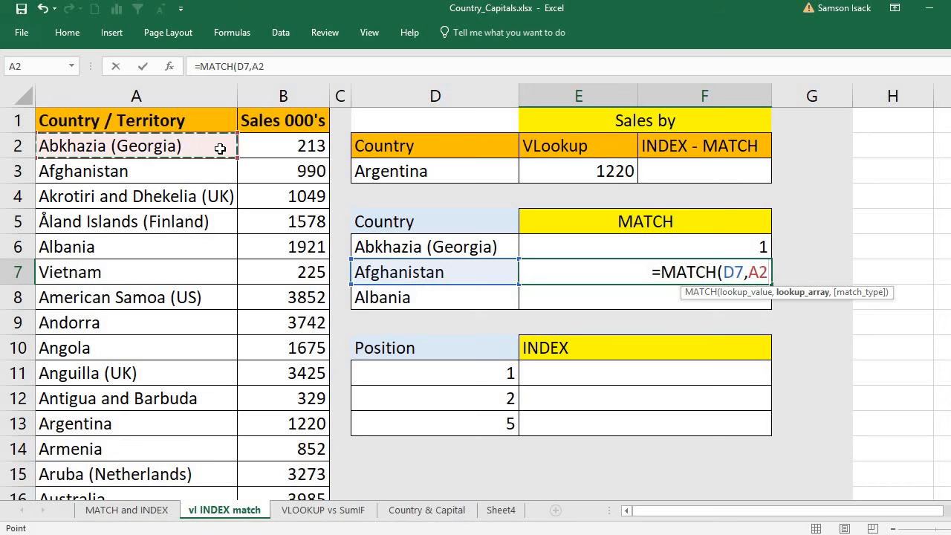
key("ctrl+shift+Down")
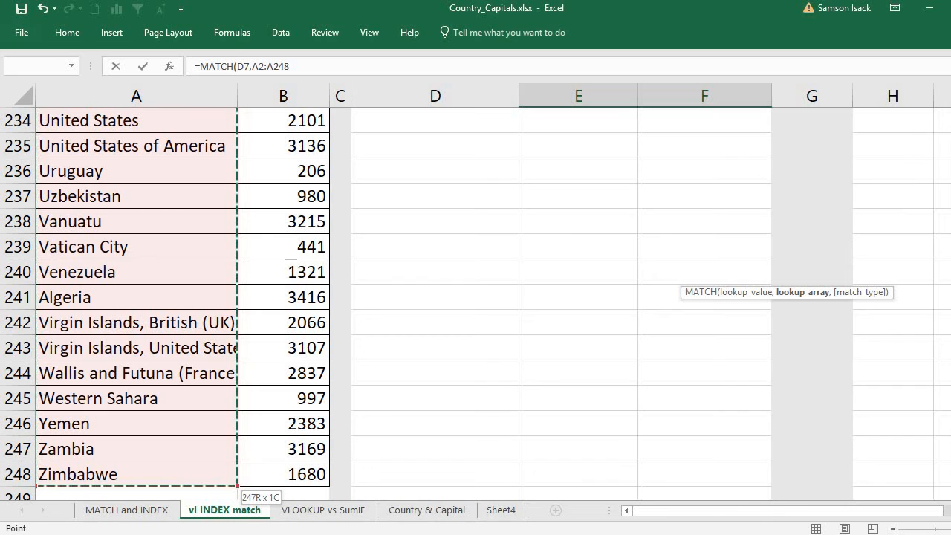
left_click_drag(950, 479, 950, 119)
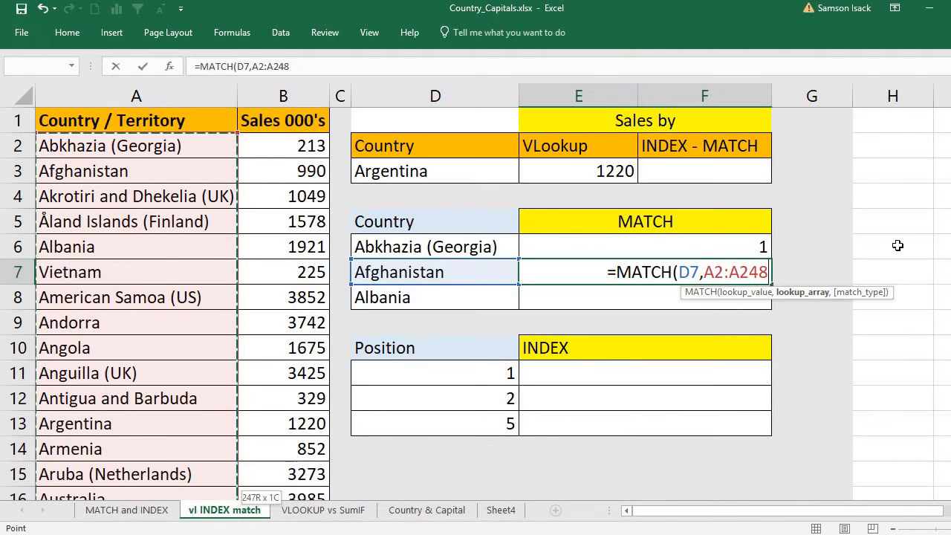
type(",")
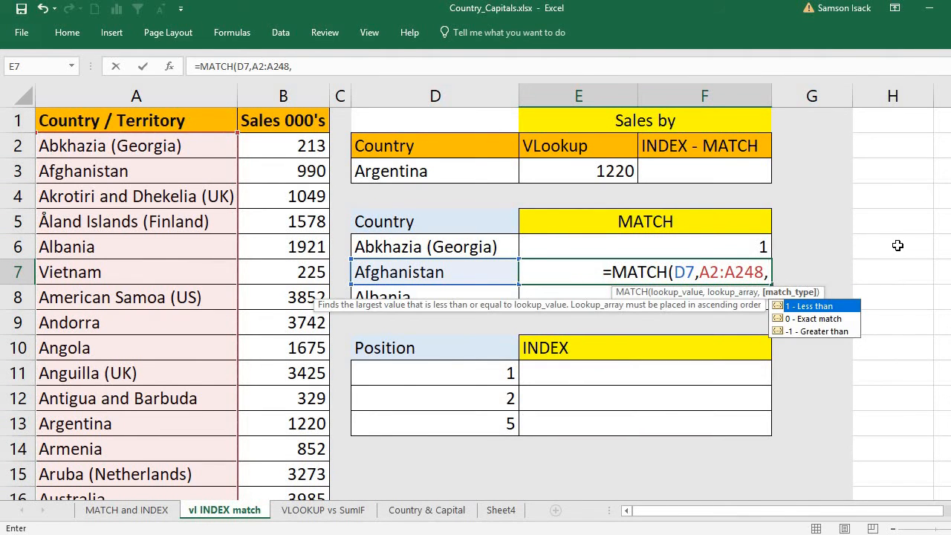
type("0")
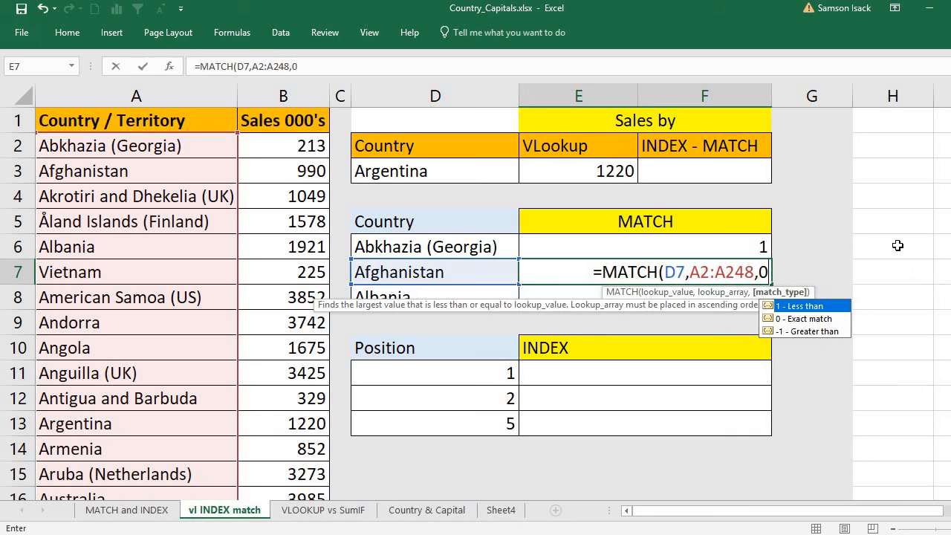
type(")")
key("Return")
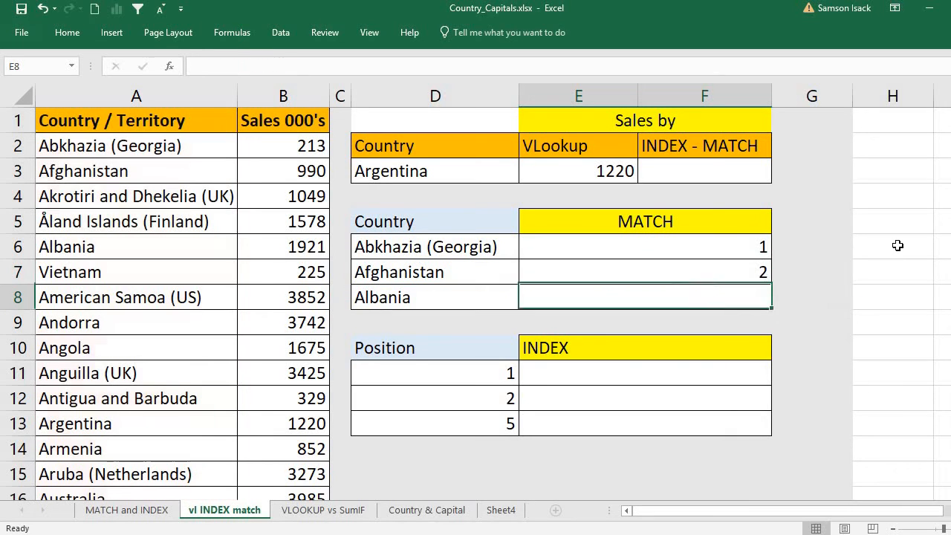
Step: Compare the MATCH result in E7 with Afghanistan's position in the country list in column A
key("Up")
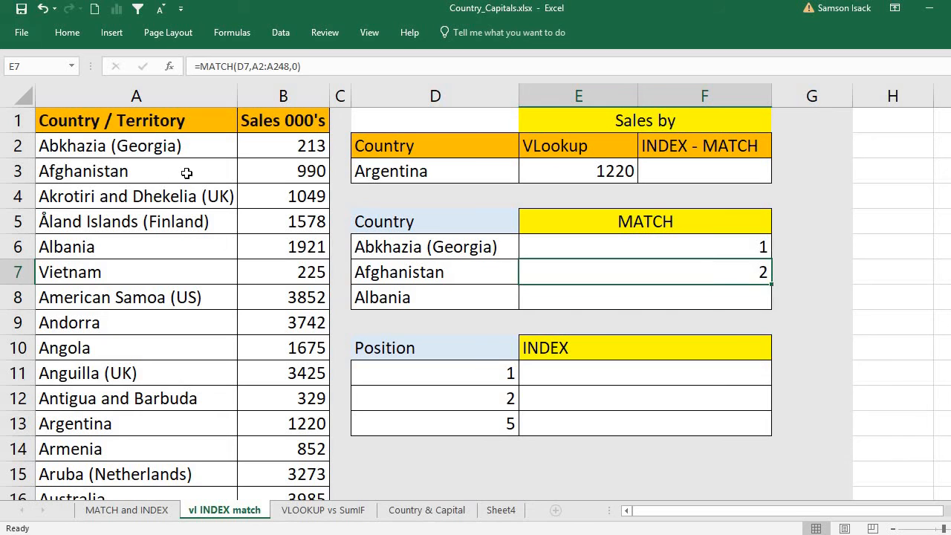
left_click(186, 173)
left_click(165, 149)
left_click_drag(165, 148, 165, 297)
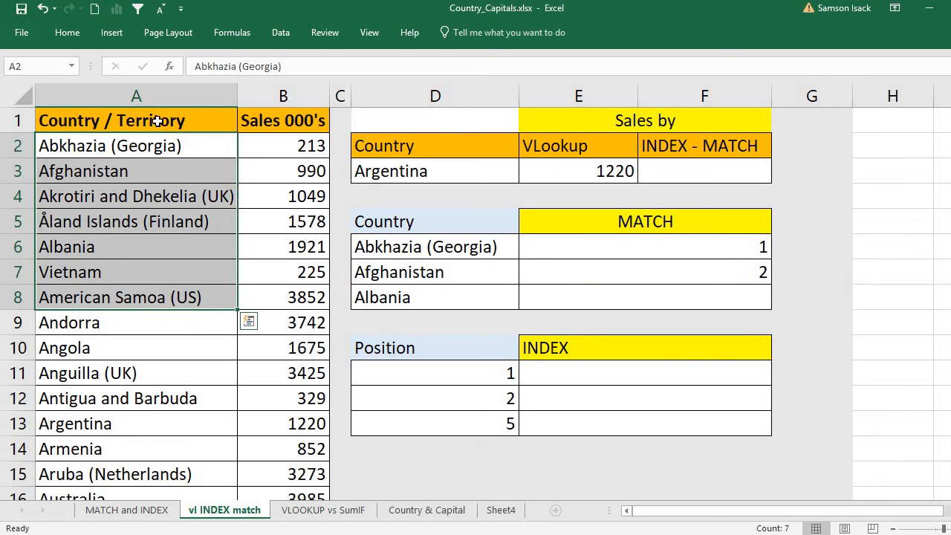
left_click(121, 146)
left_click_drag(121, 147, 121, 166)
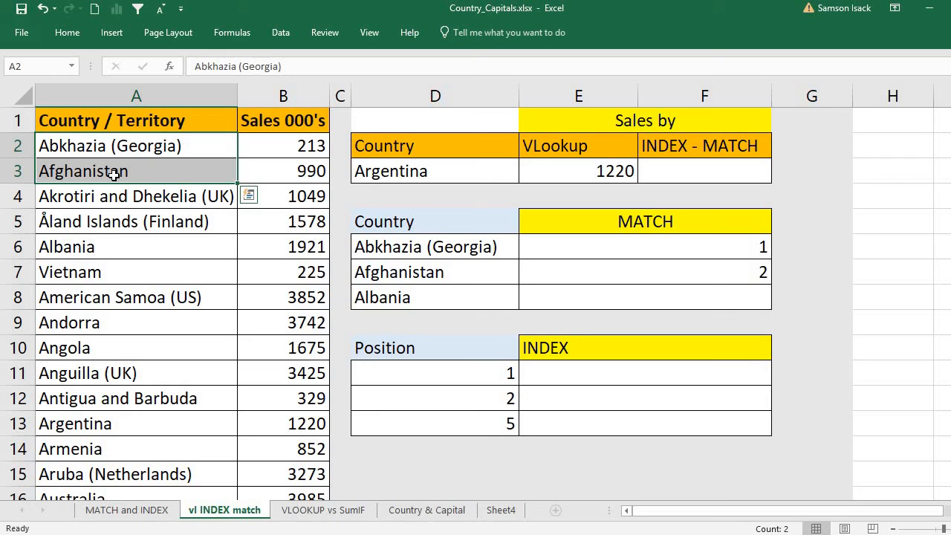
Step: Replace the country in D8 with Zimbabwe, copied from A248 at the end of the country list and pasted as values
left_click(402, 300)
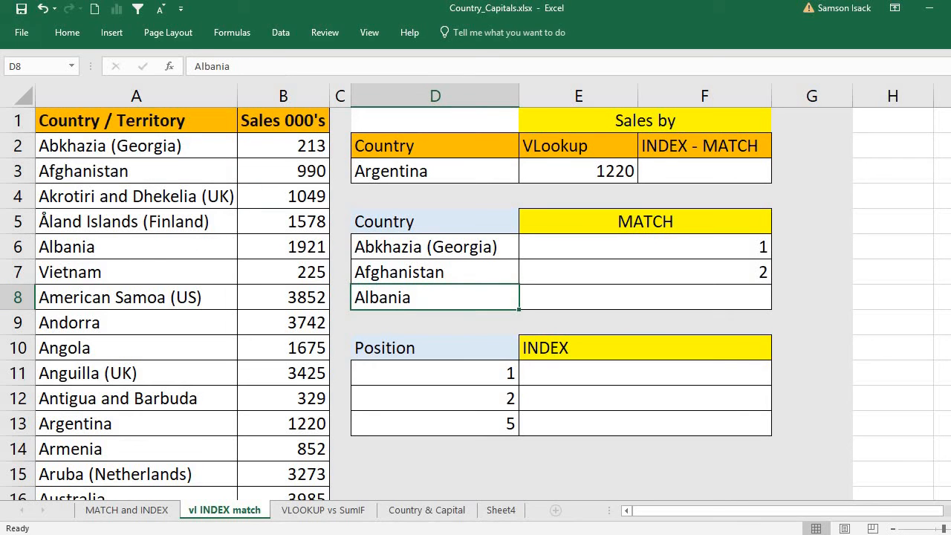
scroll(113, 497, "down", 20)
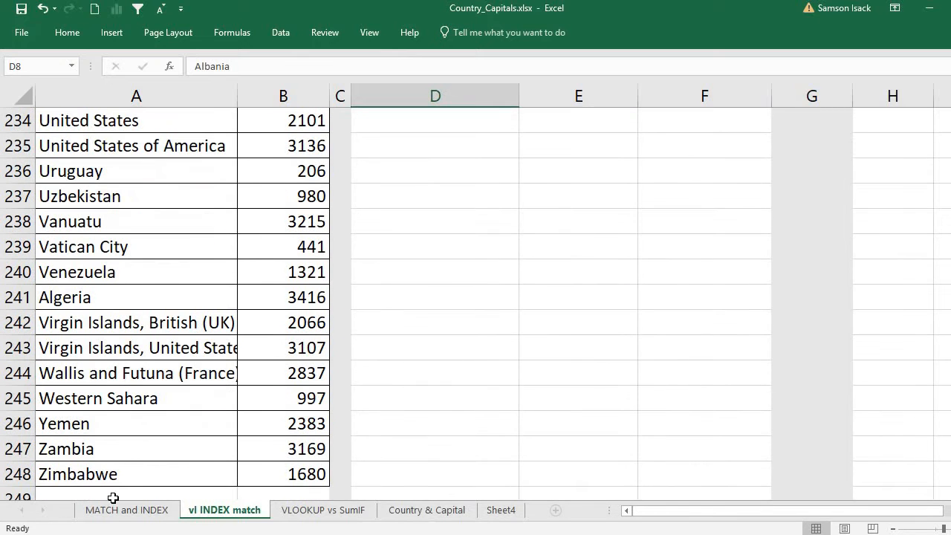
left_click(117, 475)
right_click(117, 476)
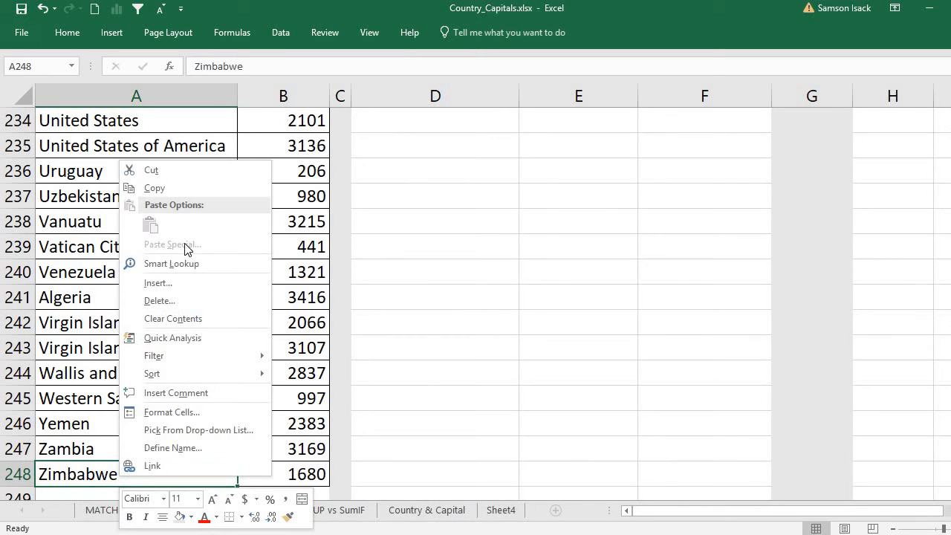
left_click(183, 188)
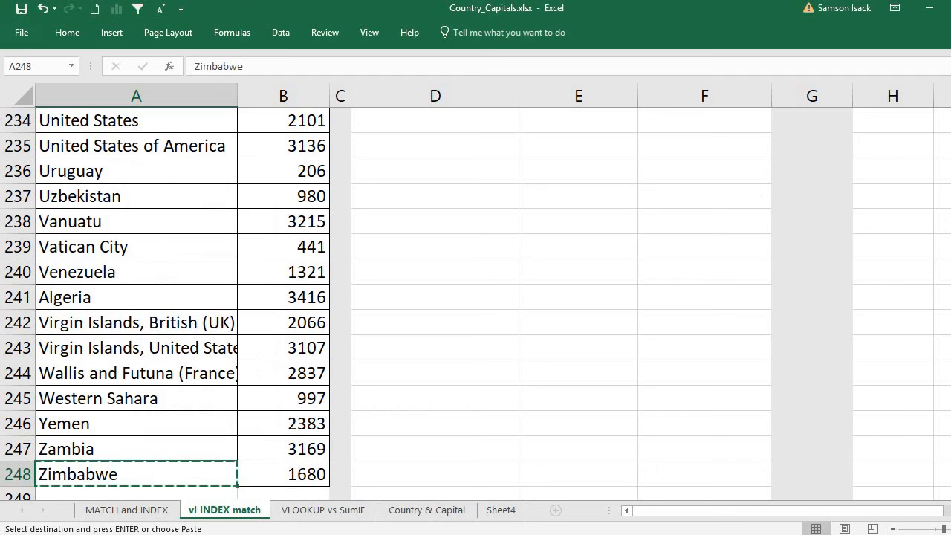
scroll(663, 251, "up", 20)
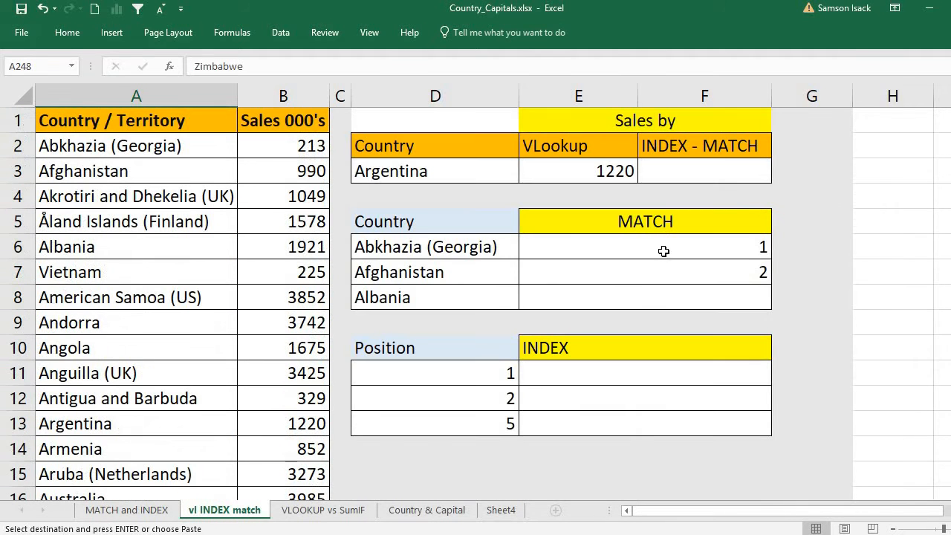
left_click(392, 301)
right_click(392, 301)
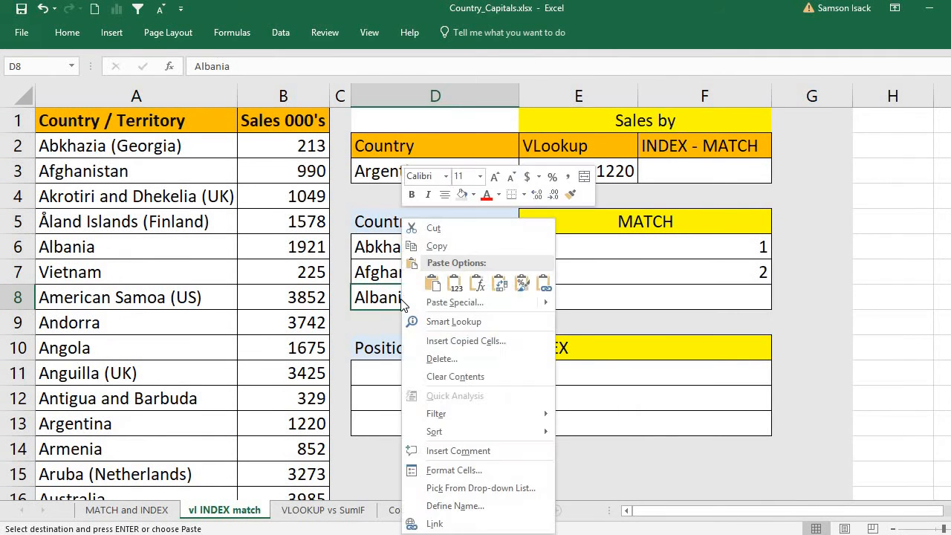
left_click(454, 285)
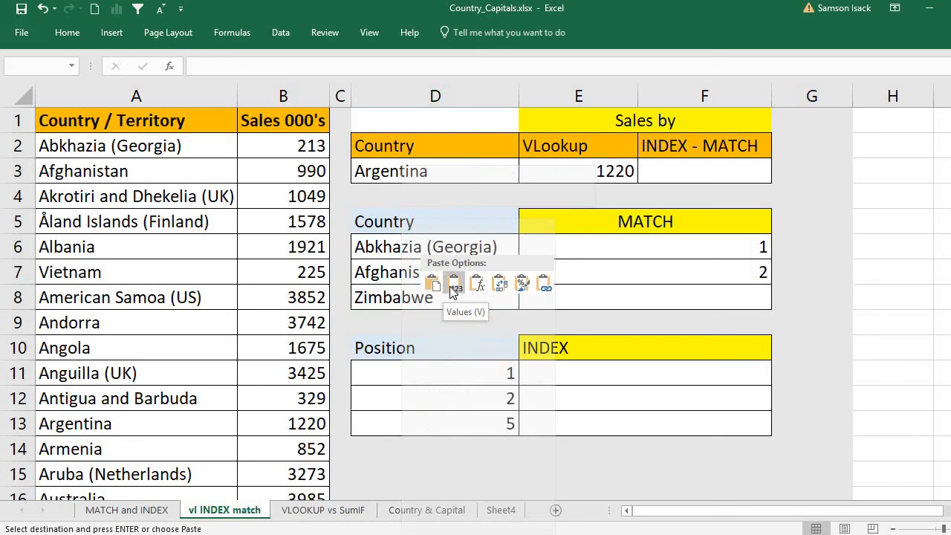
Step: Start a MATCH formula in E8 with the country in D8 as the lookup value
left_click(560, 300)
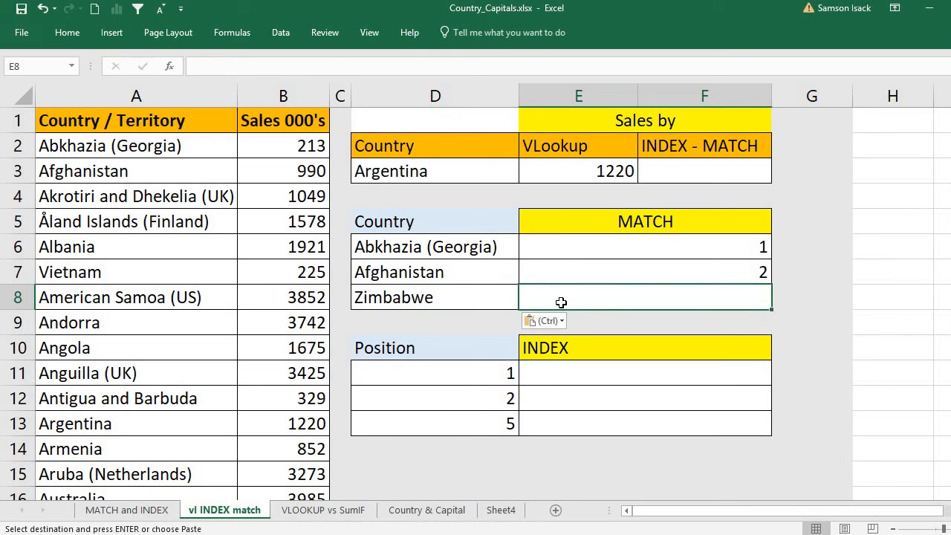
type("=MA")
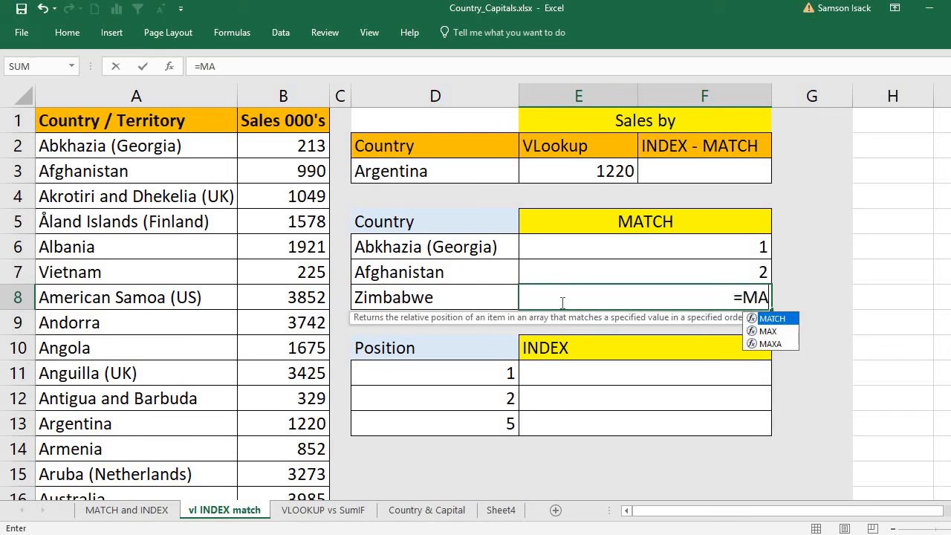
type("TCHA")
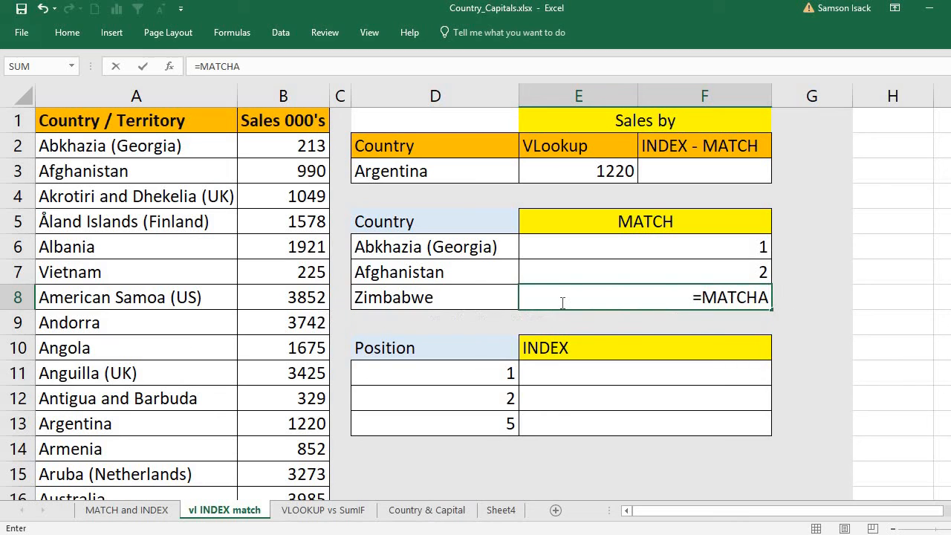
key("BackSpace")
type("(")
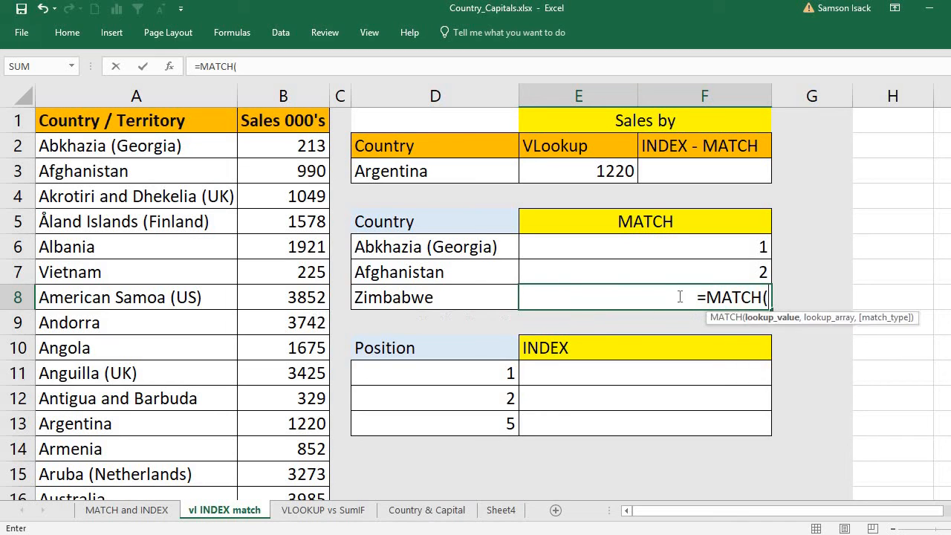
left_click(394, 297)
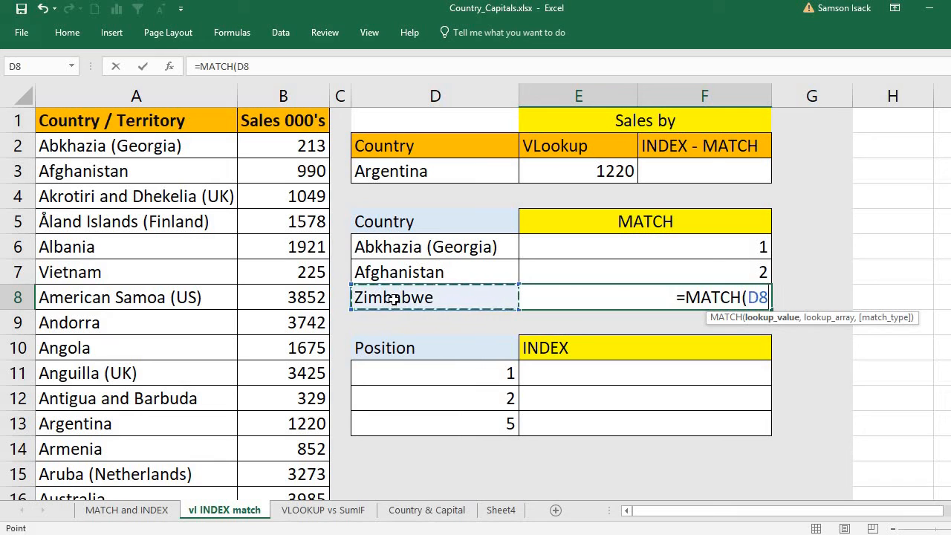
type(",")
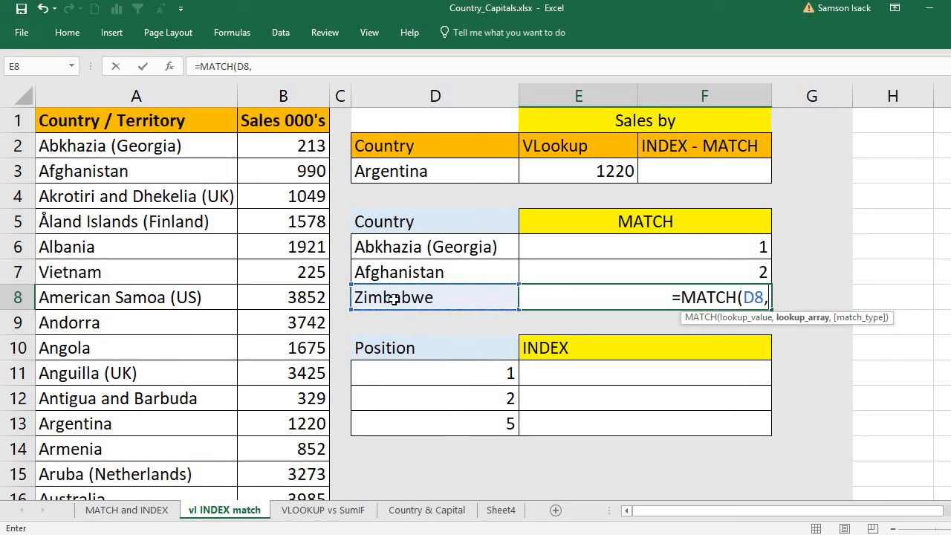
Step: Complete the E8 MATCH formula with lookup array A2:A248 and match type 0 for an exact match
left_click(161, 146)
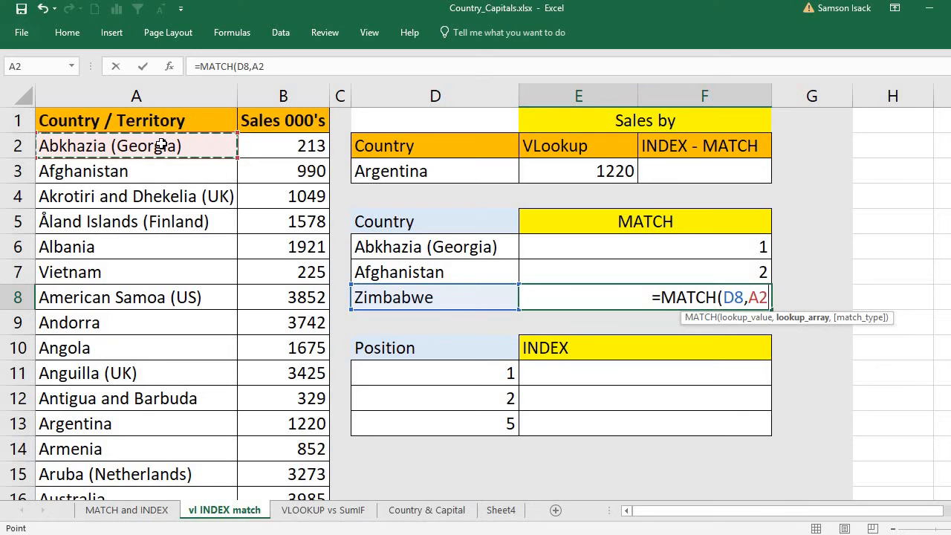
key("ctrl+shift+Down")
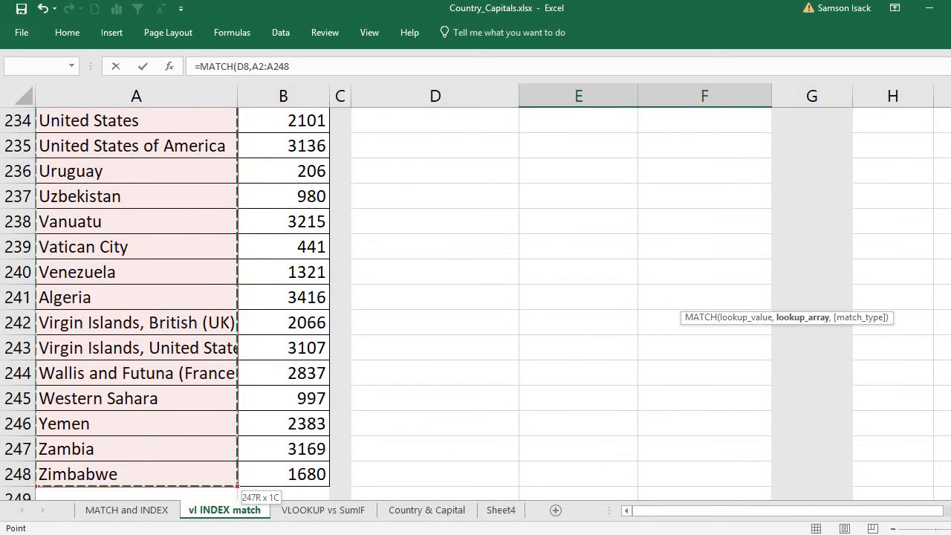
left_click_drag(950, 479, 950, 115)
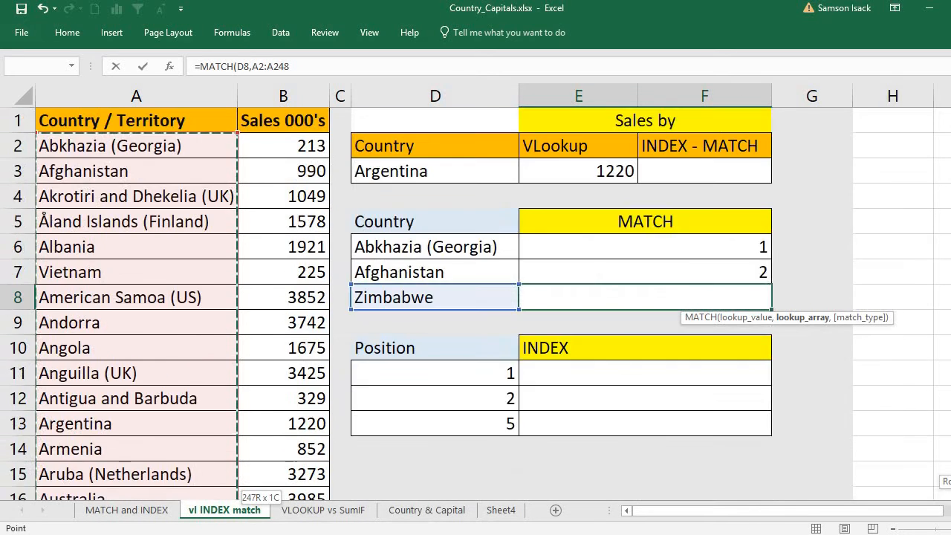
type(",0")
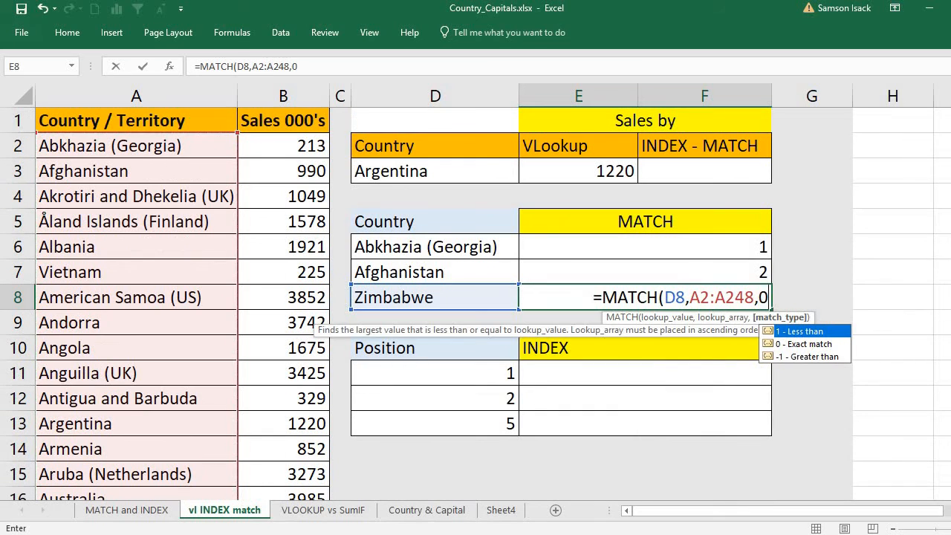
type(")")
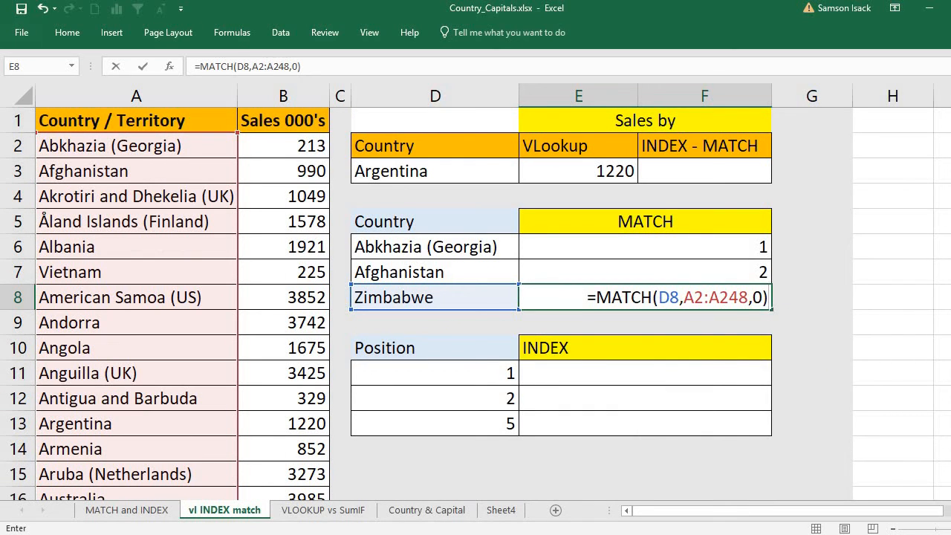
key("Return")
Step: Compare the MATCH result in E8 with Zimbabwe's position at the end of the country list in column A
left_click(727, 294)
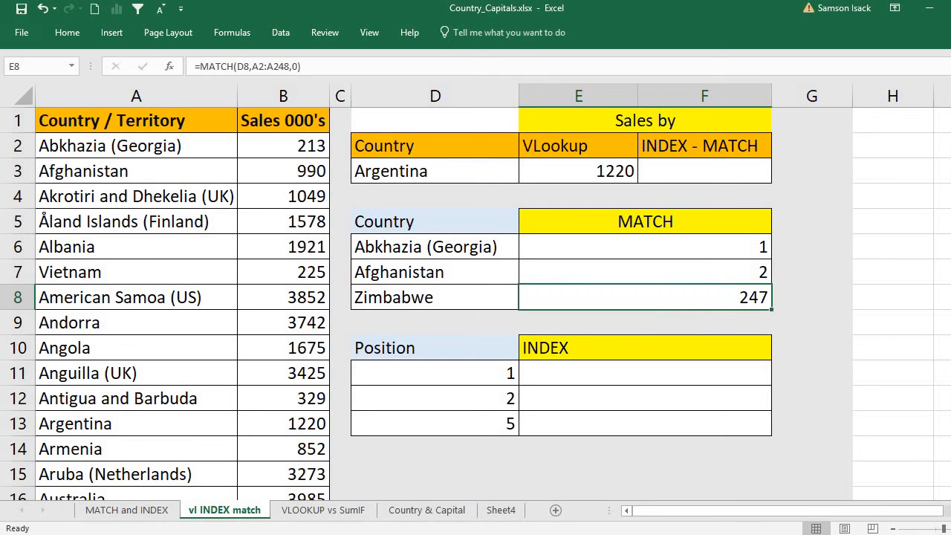
scroll(88, 475, "down", 20)
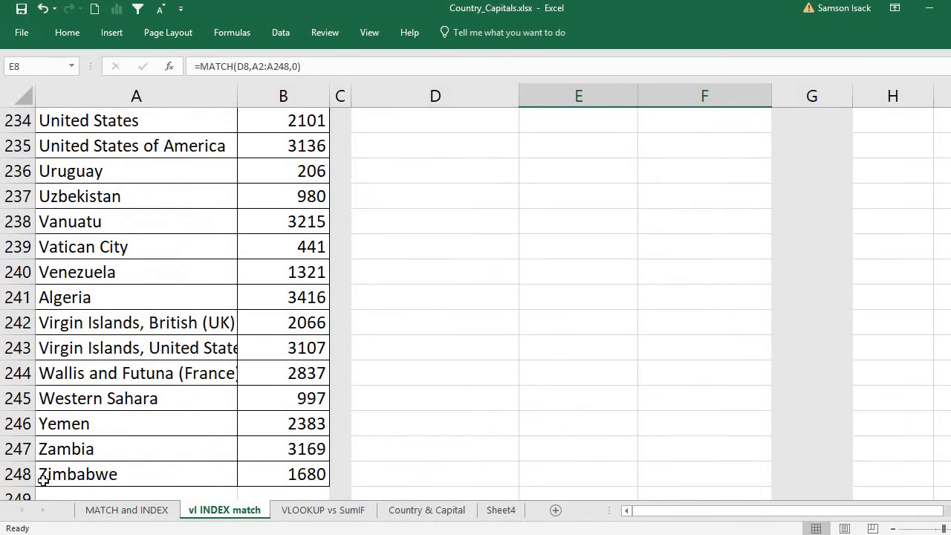
left_click(88, 476)
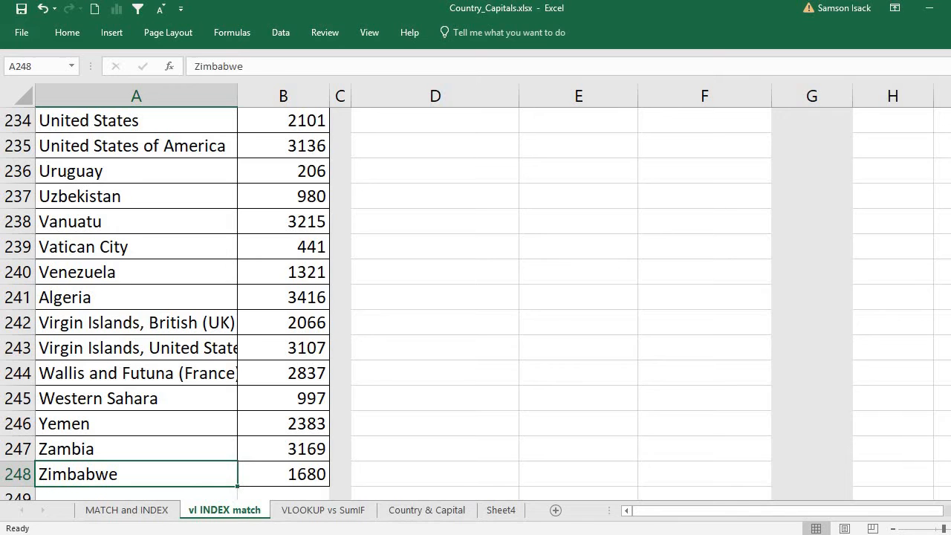
scroll(943, 477, "up", 20)
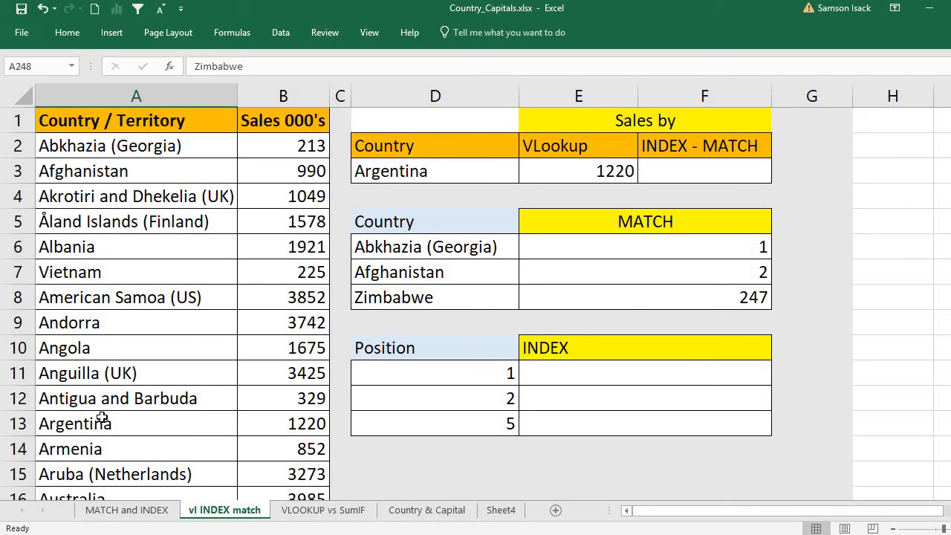
Step: Start an INDEX formula in E11 with the country list A2:A248 as the array
left_click(632, 375)
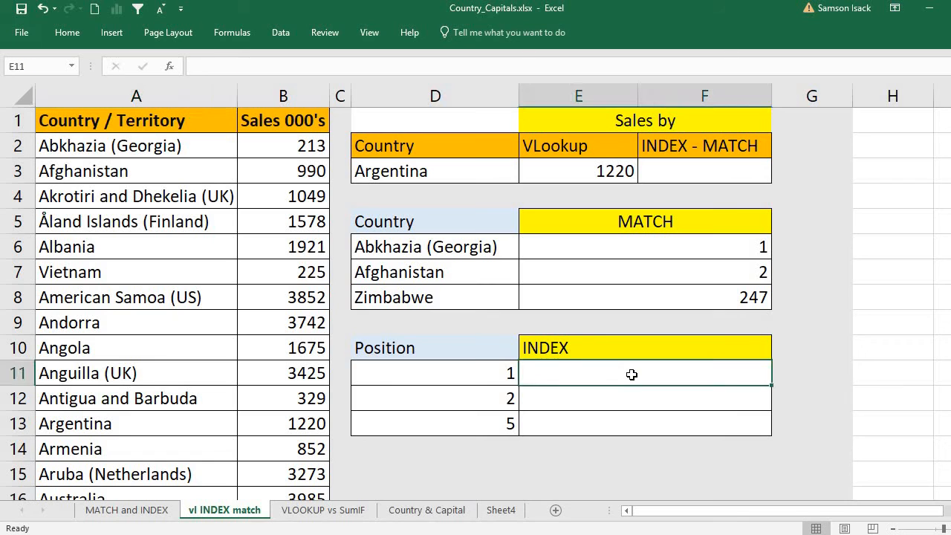
type("=")
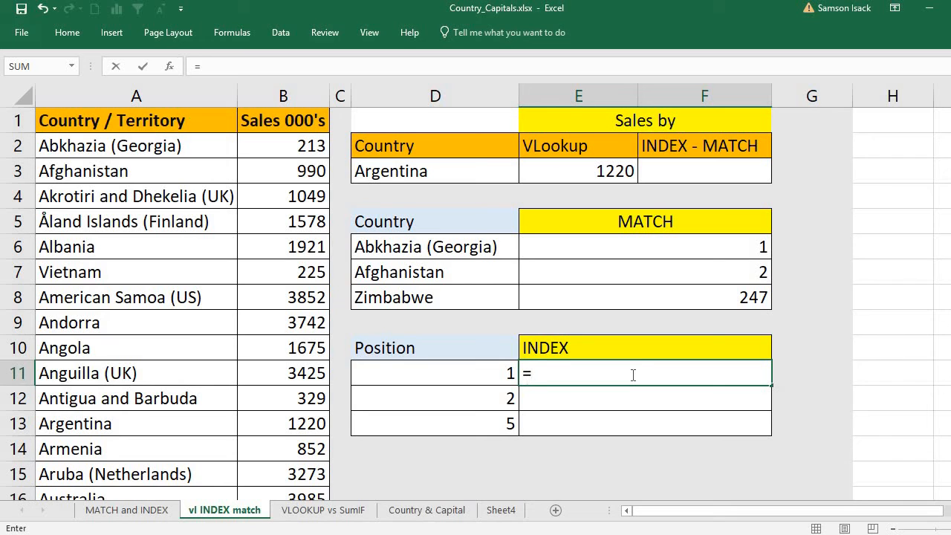
type("INDEX")
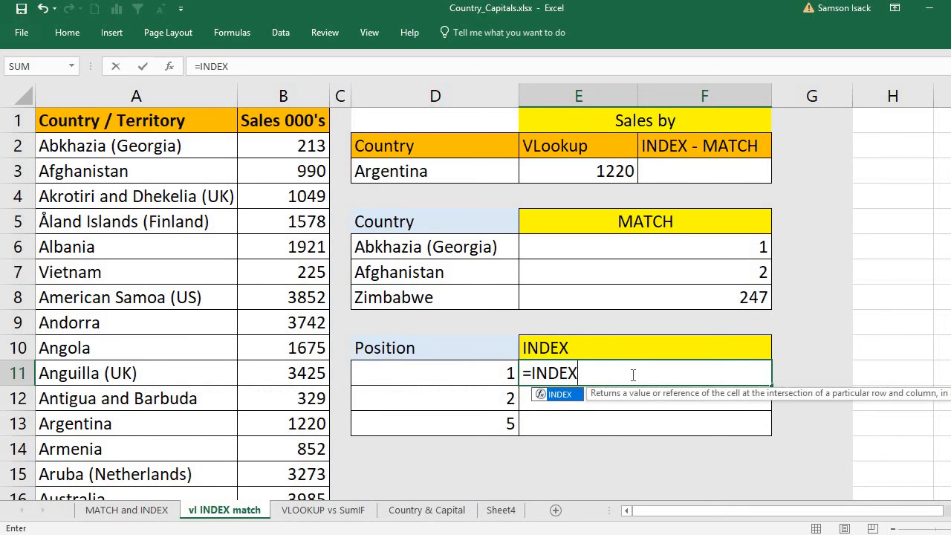
type("(")
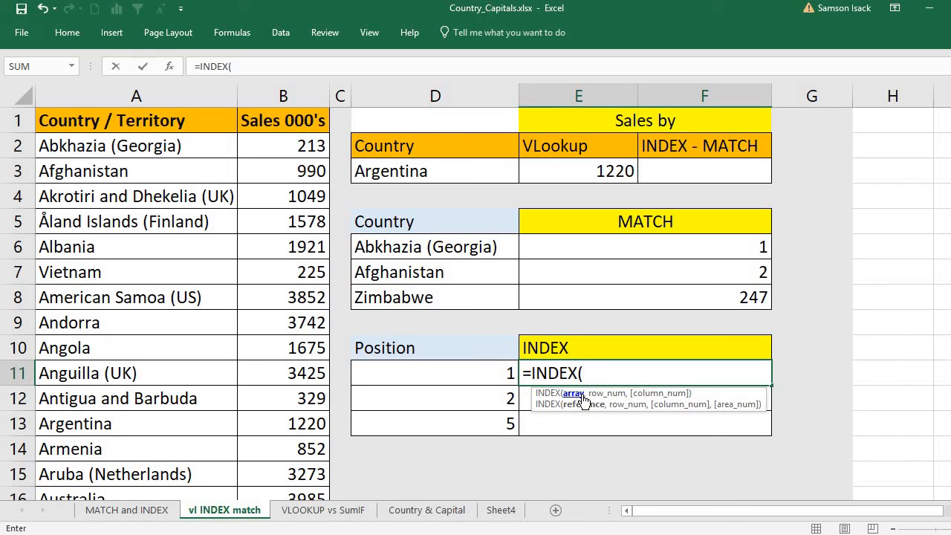
left_click(141, 145)
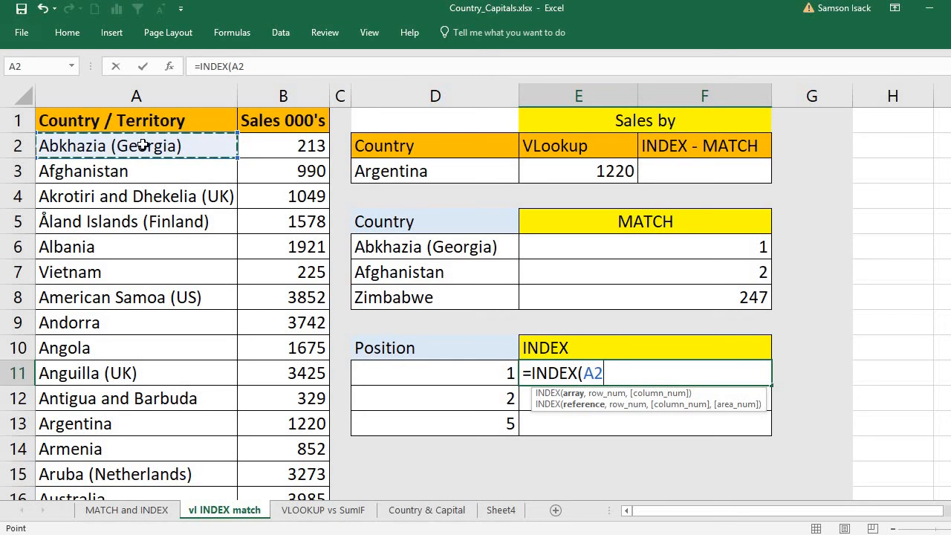
key("ctrl+shift+Down")
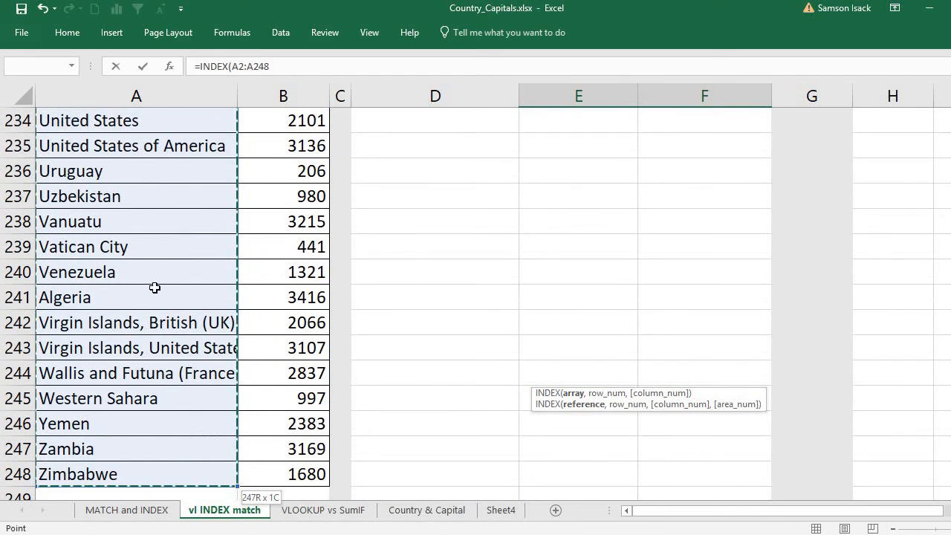
left_click_drag(950, 473, 950, 115)
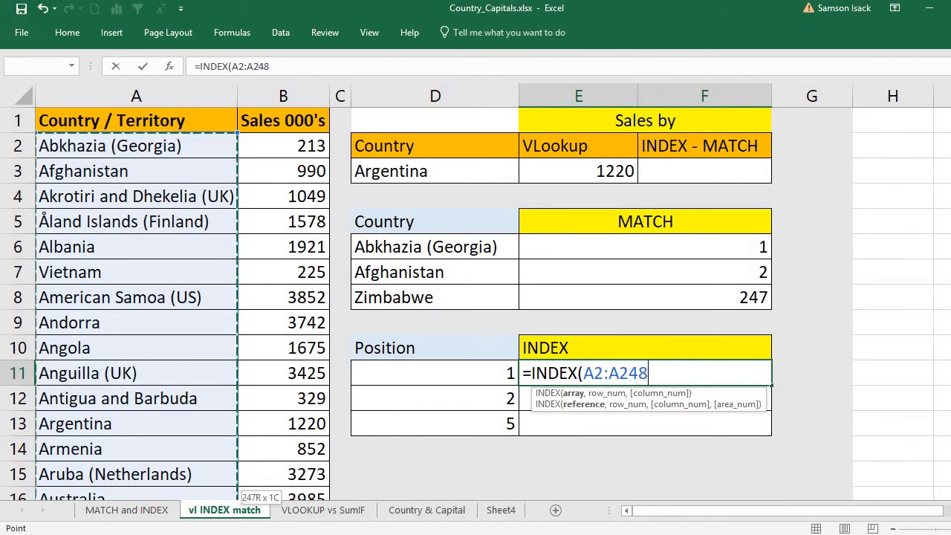
Step: Complete the E11 INDEX formula using the position in D11 as the row number
type(",")
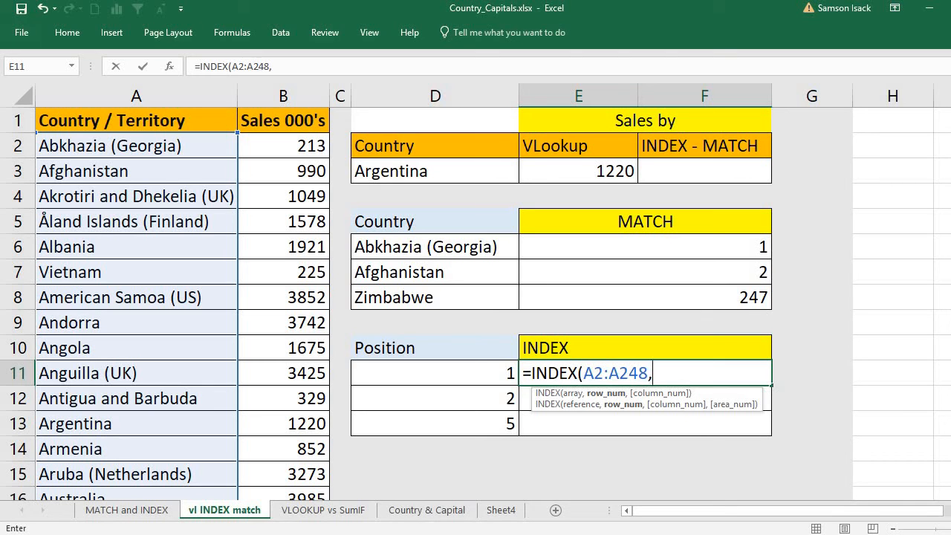
left_click(464, 378)
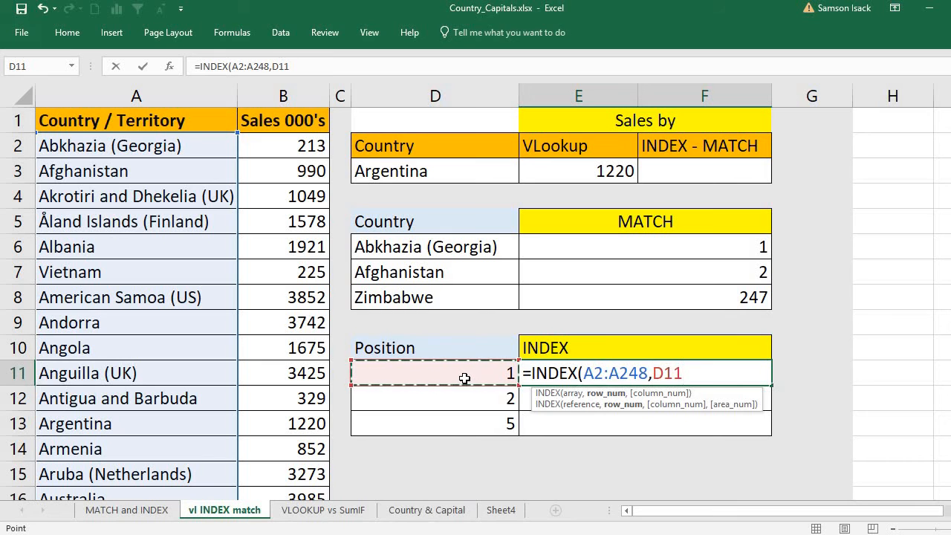
type(")")
key("ctrl+Return")
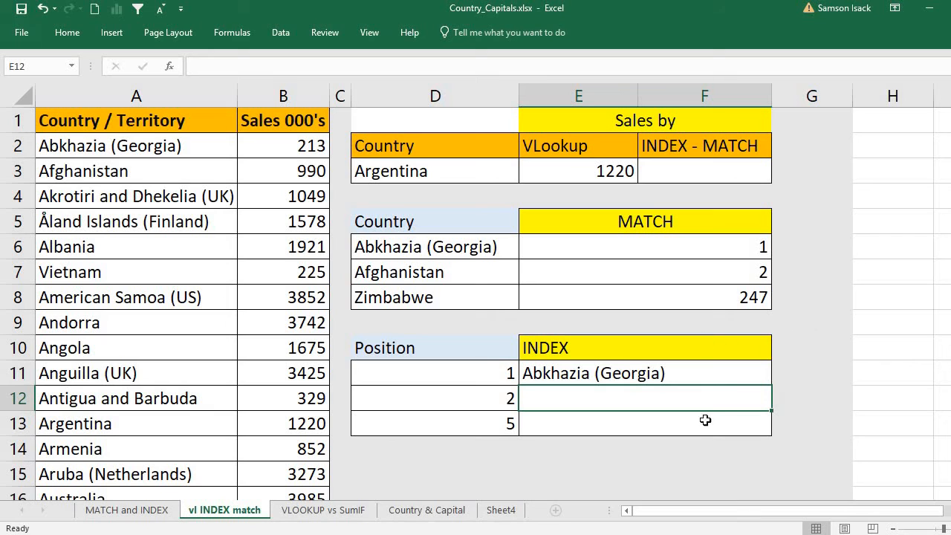
Step: Compare the INDEX result in E11 and its position in D11 with the country in D6 and its MATCH result in E6
left_click(711, 394)
left_click(706, 374)
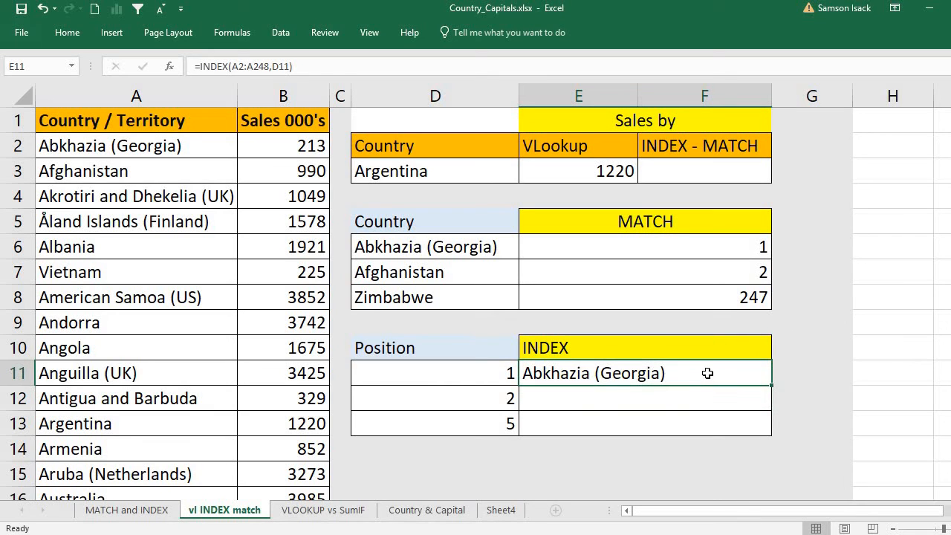
left_click(451, 250)
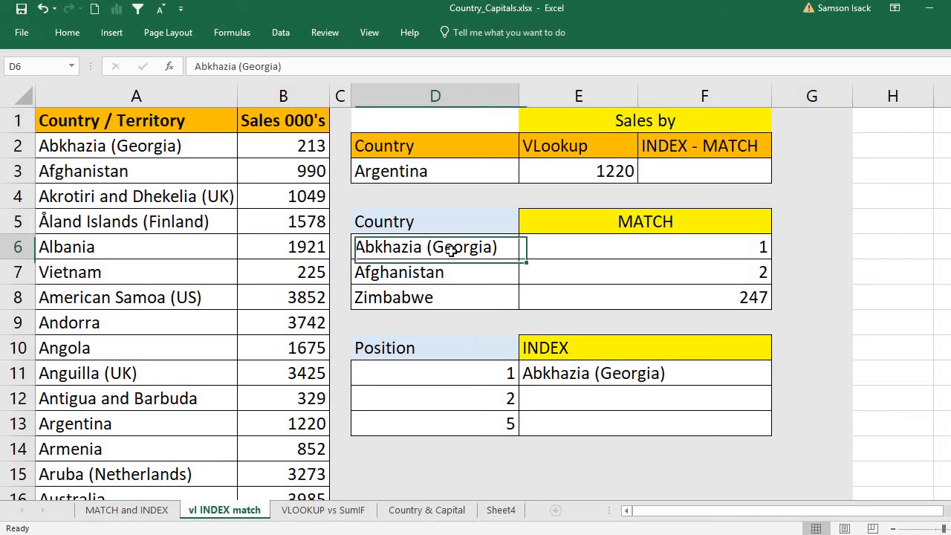
left_click(670, 246)
left_click(490, 370)
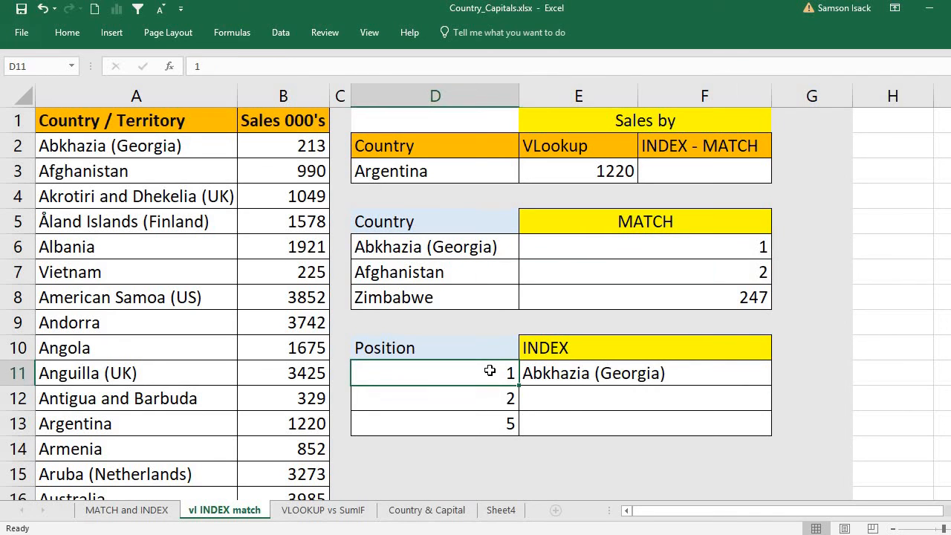
Step: Start an INDEX formula in E12 with the country list A2:A248 as the array
left_click(573, 375)
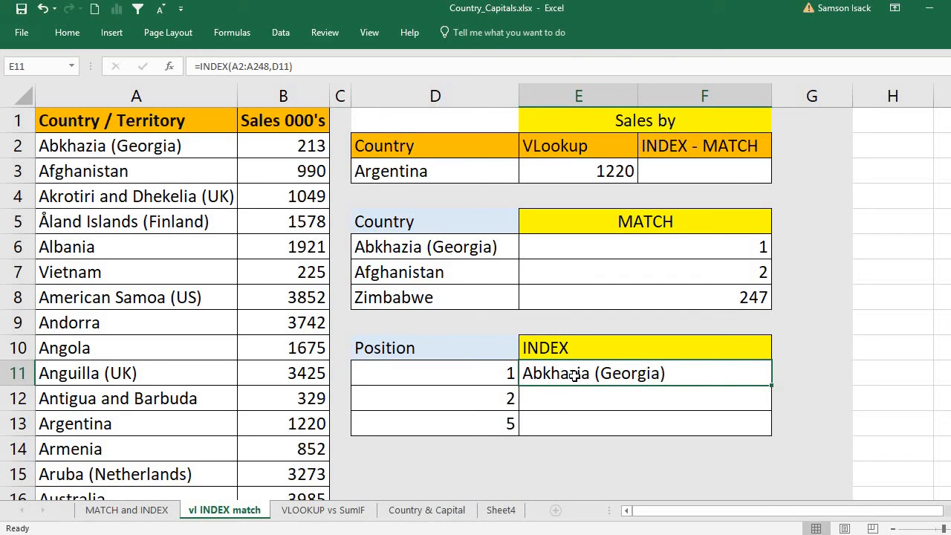
left_click(490, 410)
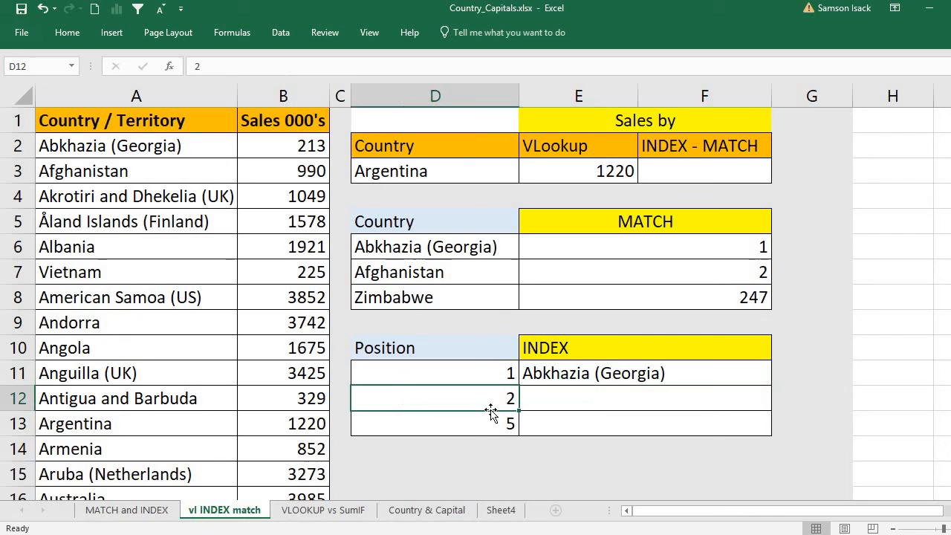
left_click(574, 401)
type("=")
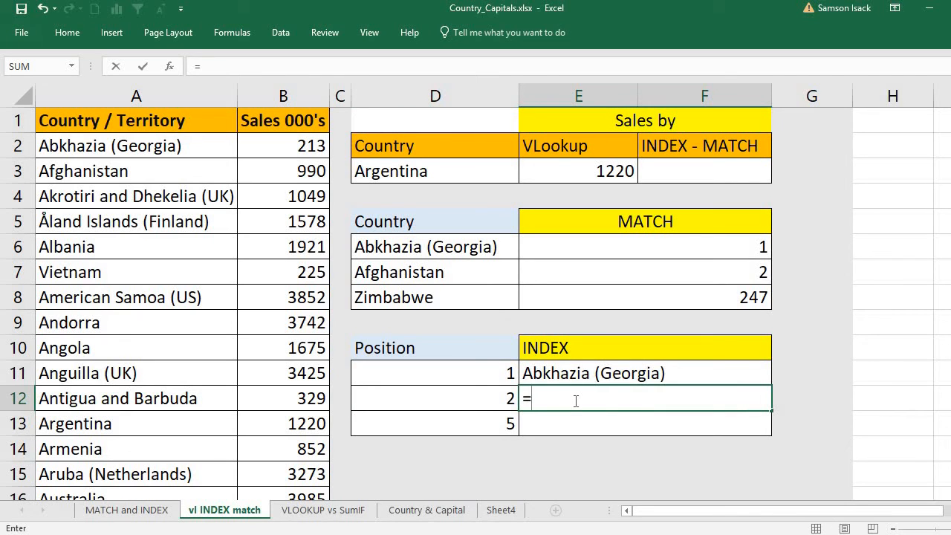
type("INDEX")
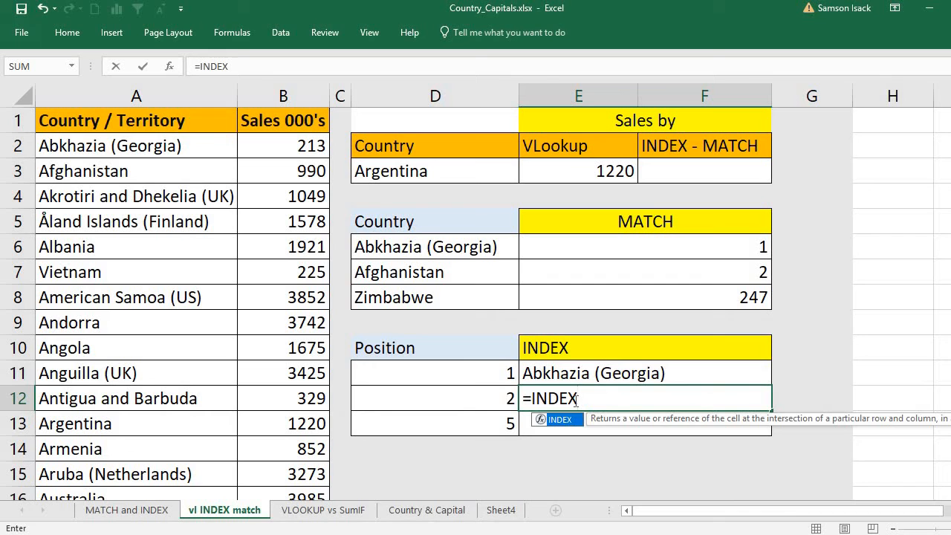
type("(")
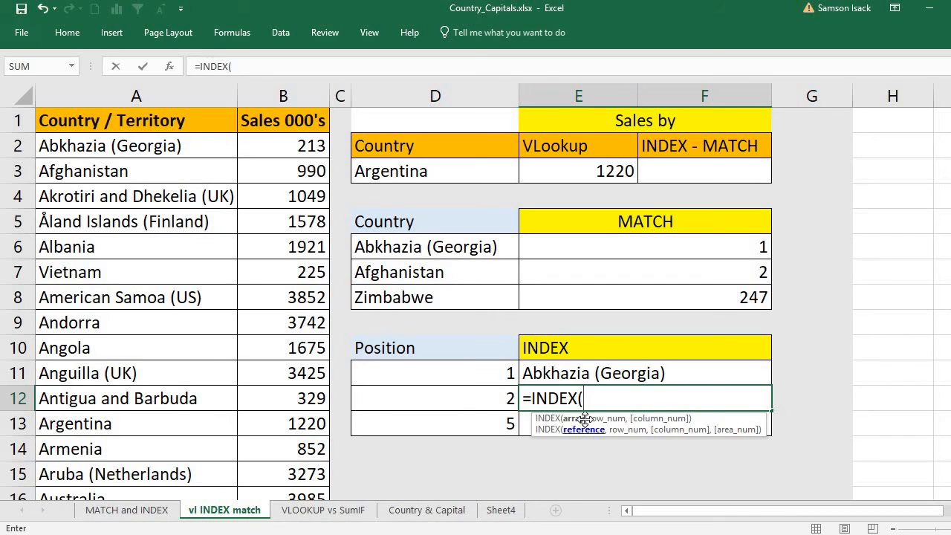
left_click(192, 147)
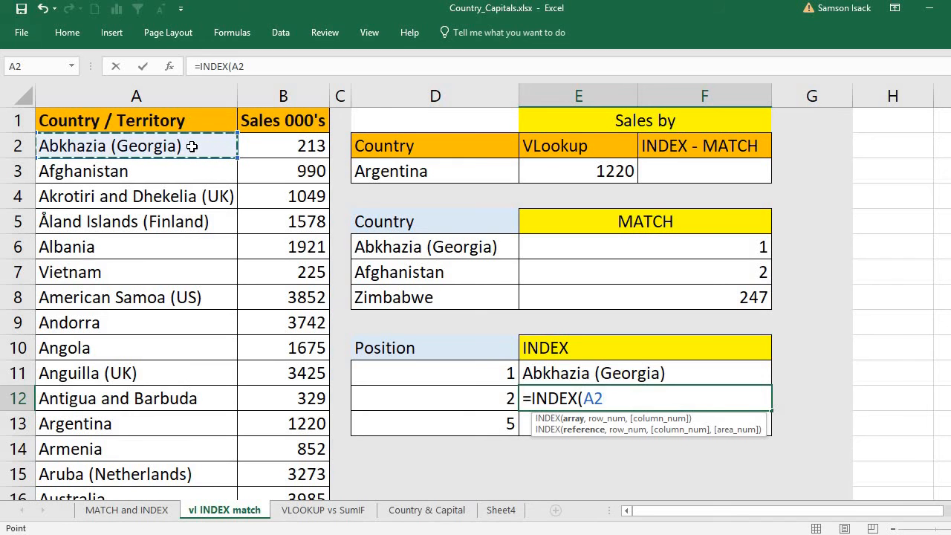
key("ctrl+shift+Down")
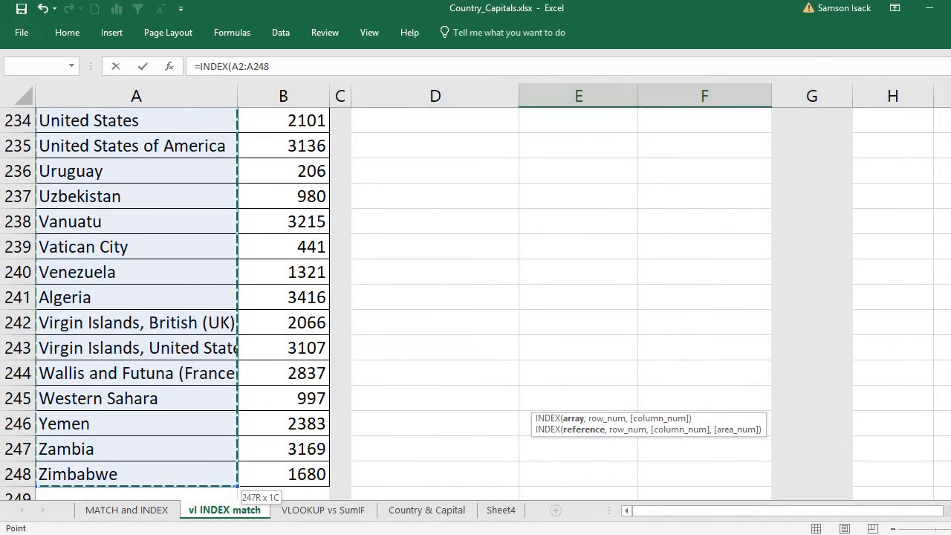
left_click_drag(950, 479, 950, 111)
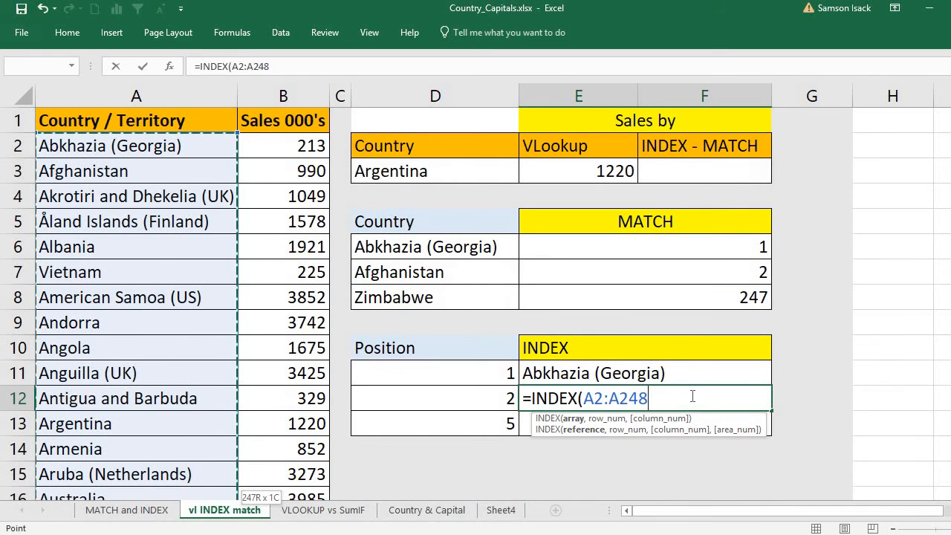
Step: Complete the E12 INDEX formula using the position in D12 as the row number
type(",")
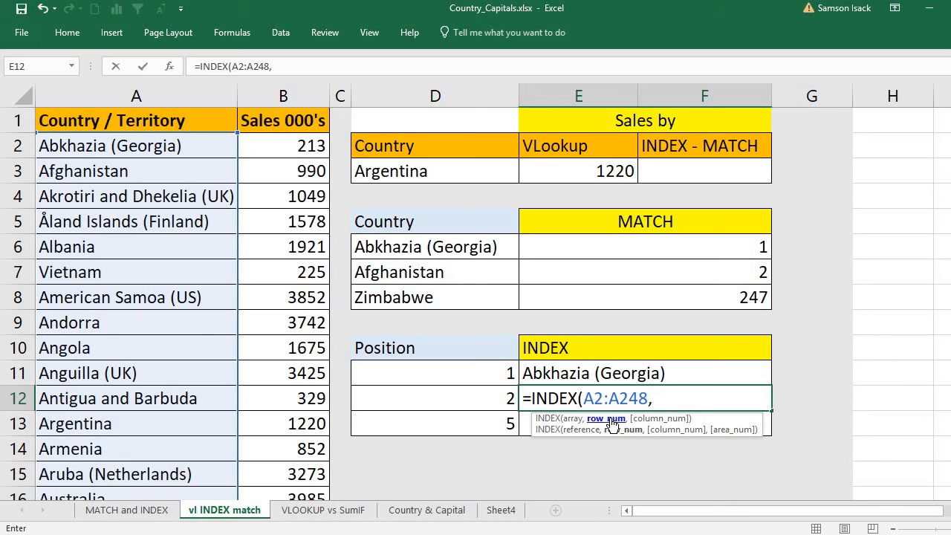
left_click(501, 401)
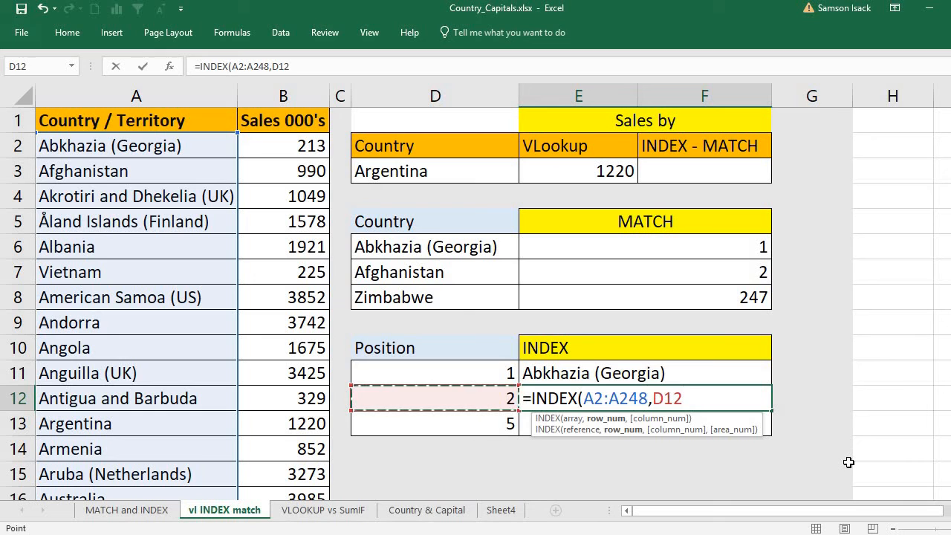
type(")")
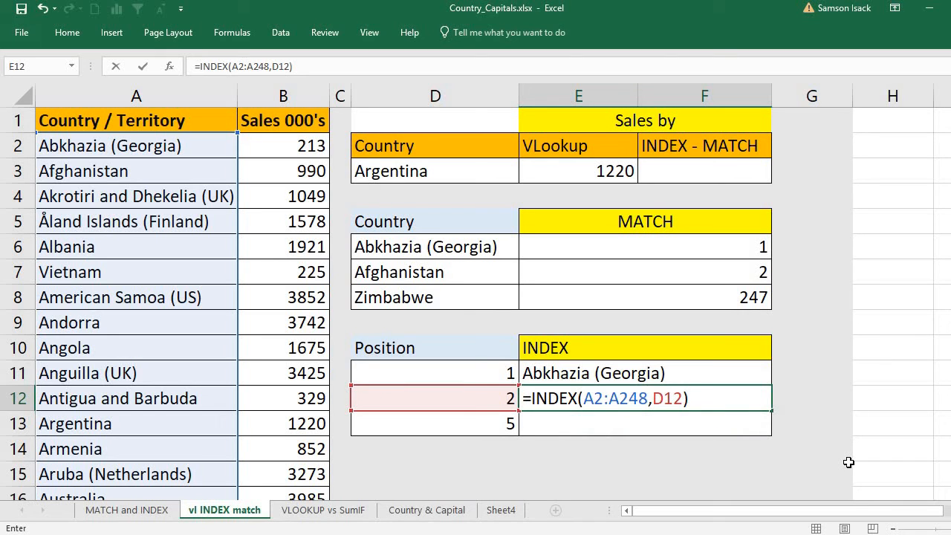
key("Return")
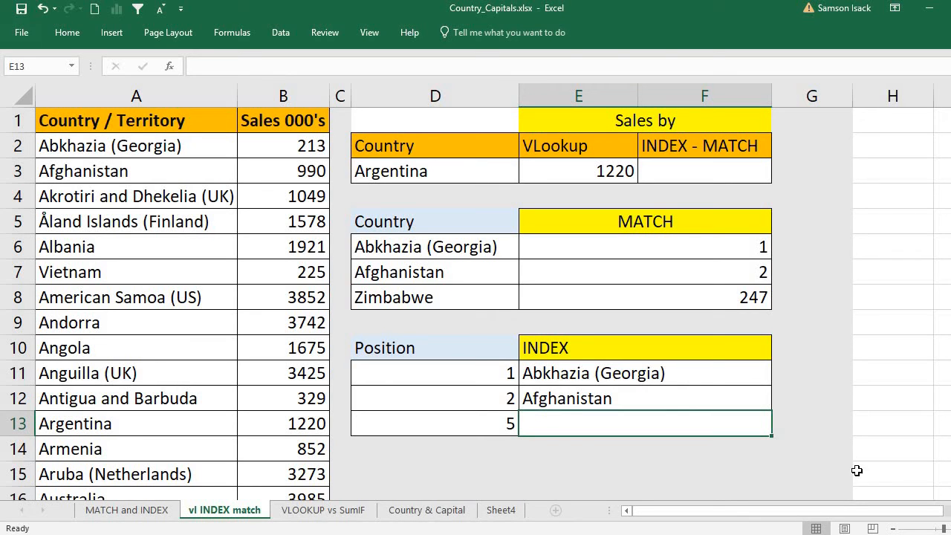
Step: Set the position in D13 to 247
left_click(475, 420)
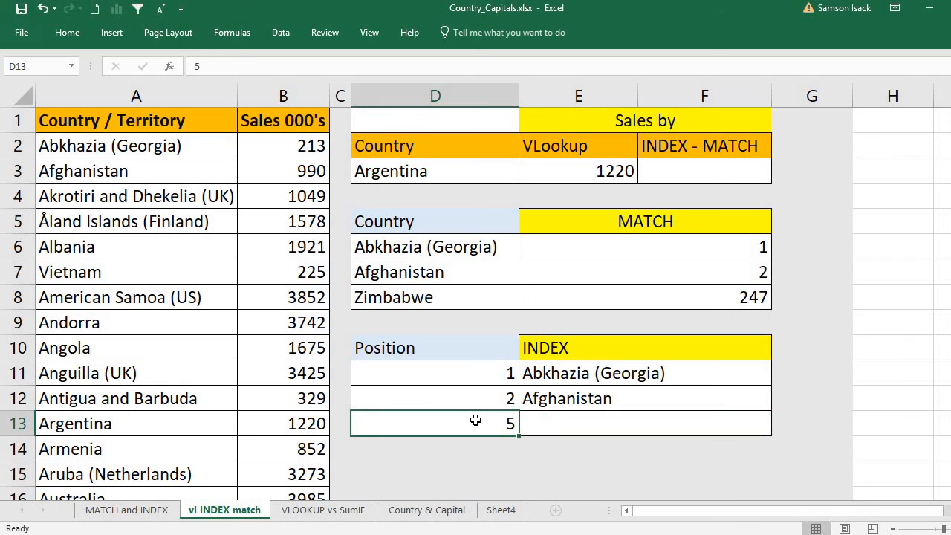
type("247")
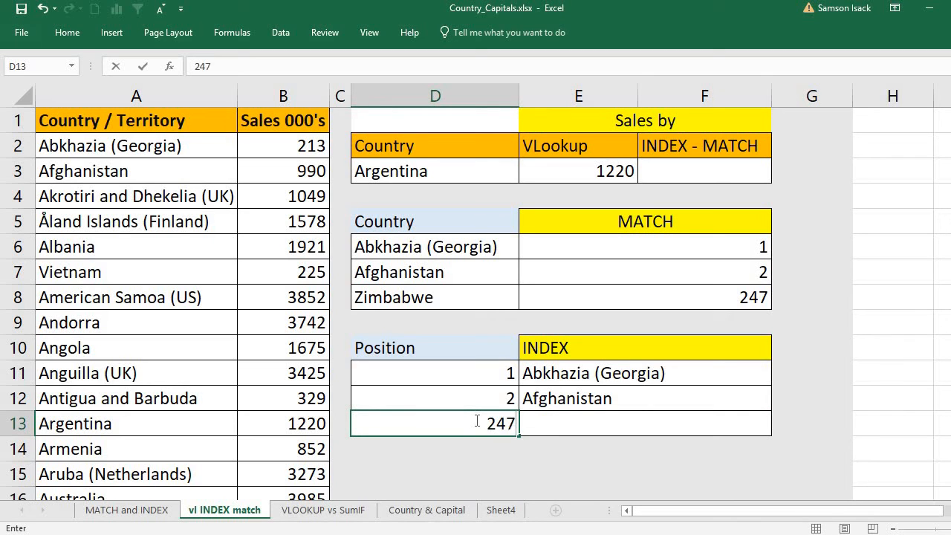
left_click(564, 428)
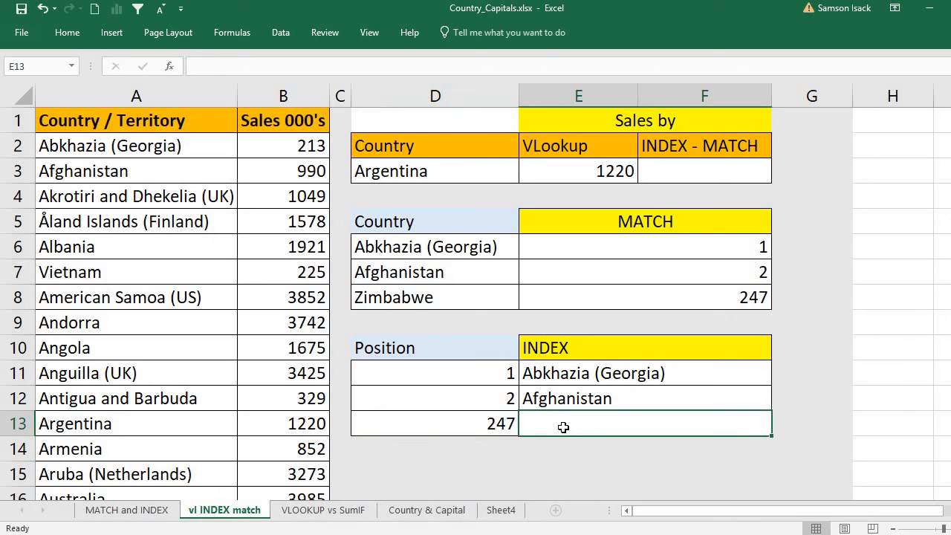
Step: Start an INDEX formula in E13 with the country list A2:A248 as the array
type("=")
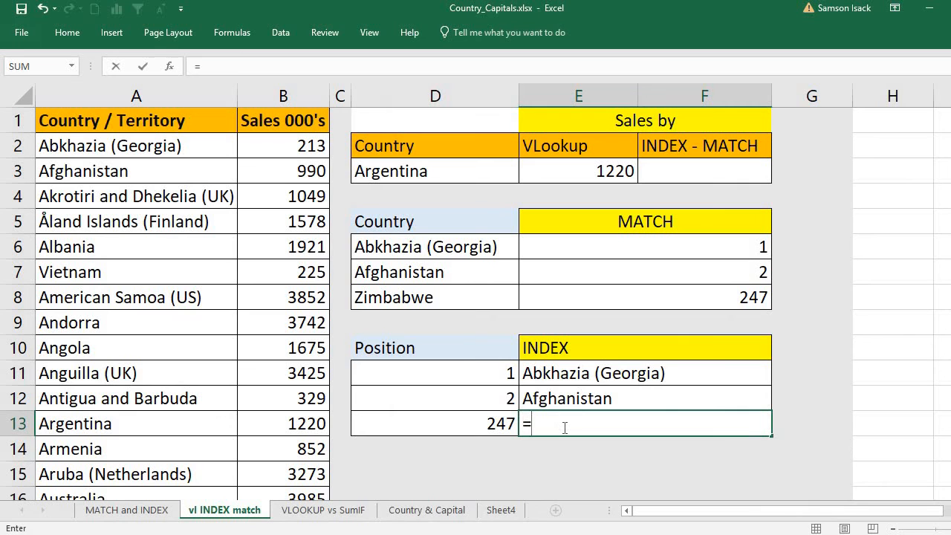
type("INDE")
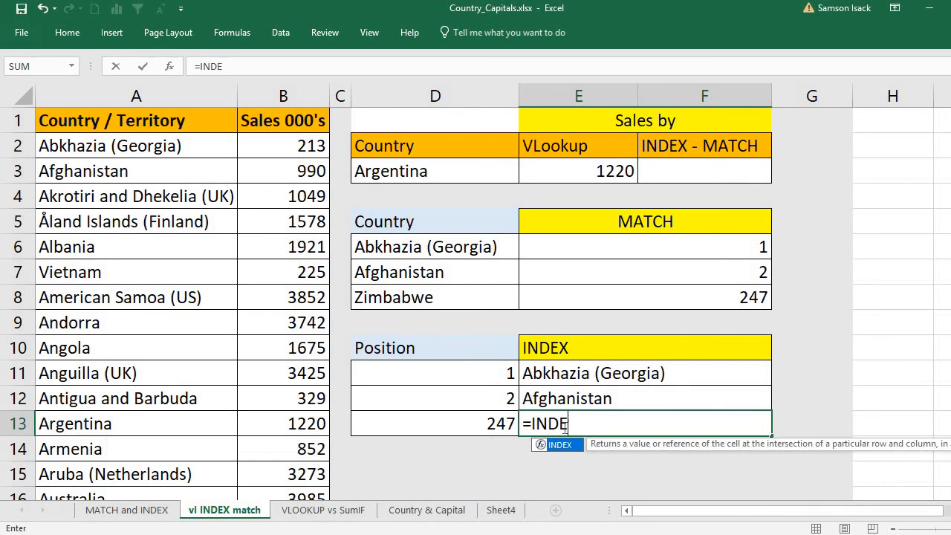
type("X(")
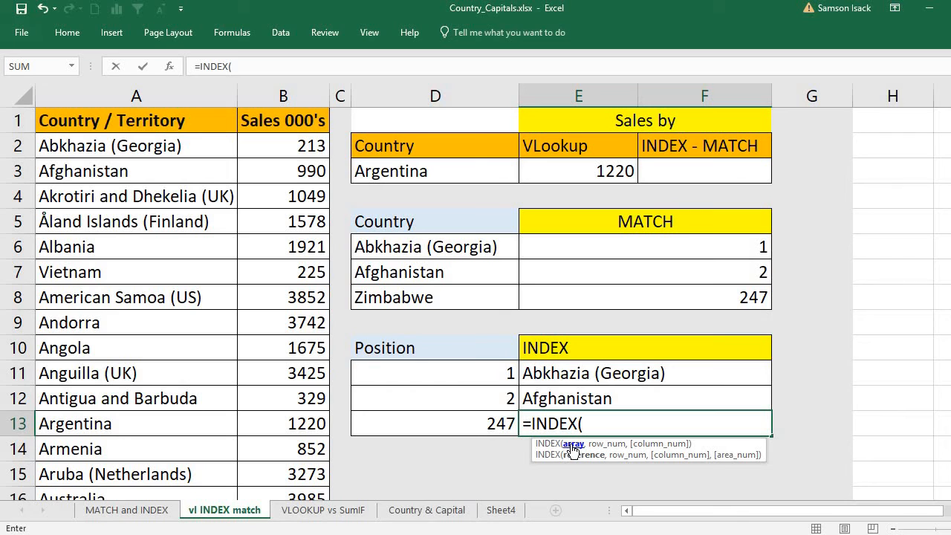
left_click(212, 145)
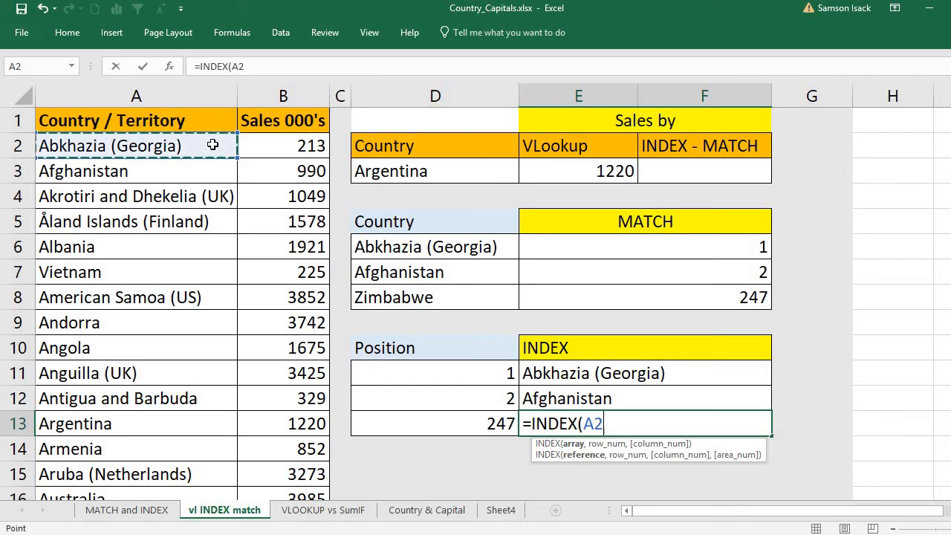
key("ctrl+shift+Down")
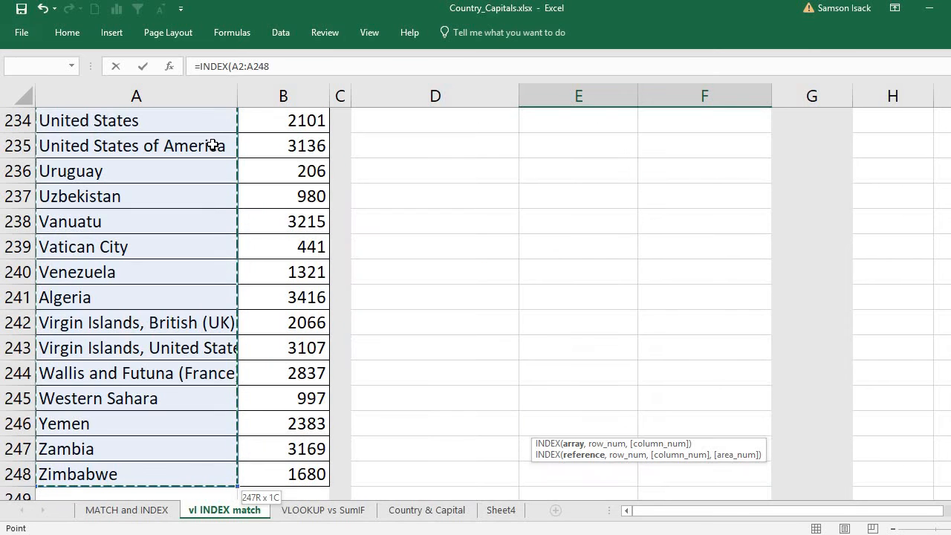
left_click_drag(950, 482, 949, 119)
Step: Complete the E13 INDEX formula using the position in D13 as the row number
type(",")
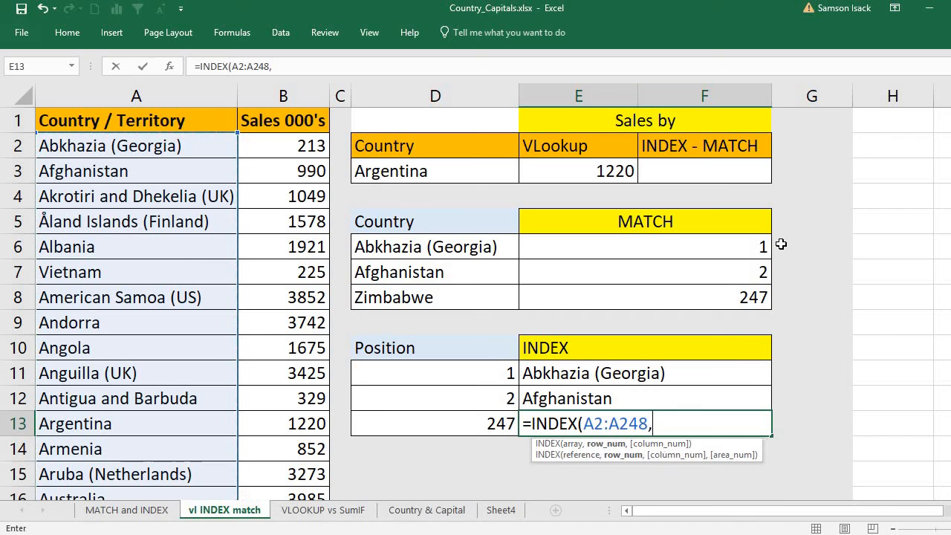
left_click(415, 418)
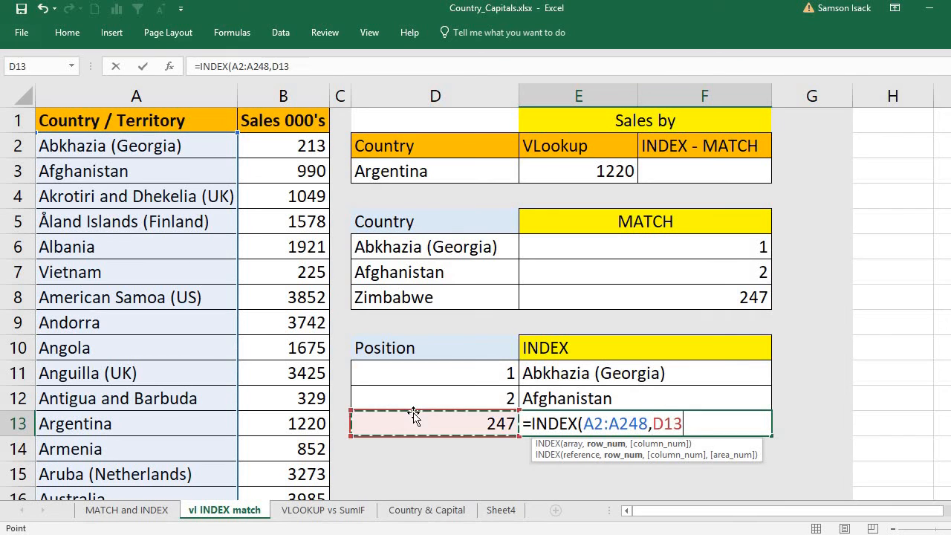
type(")")
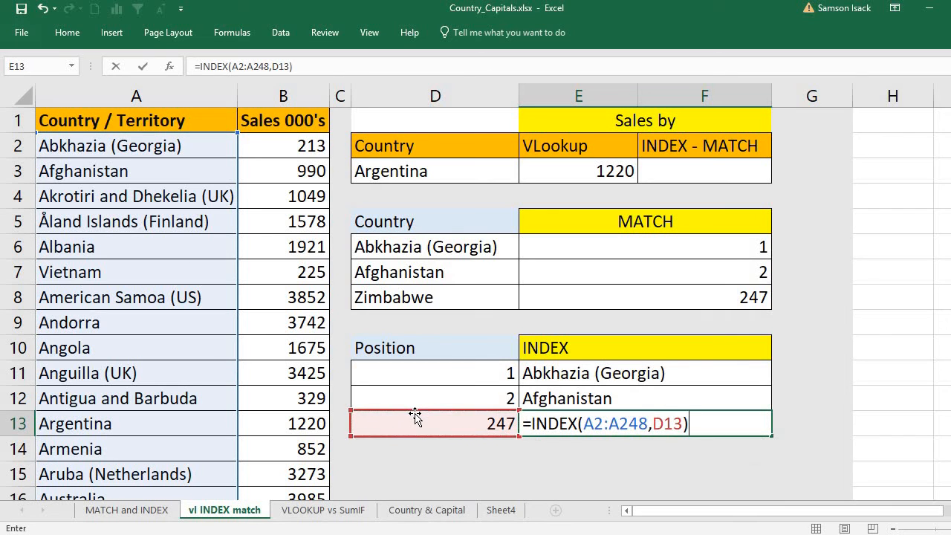
key("Return")
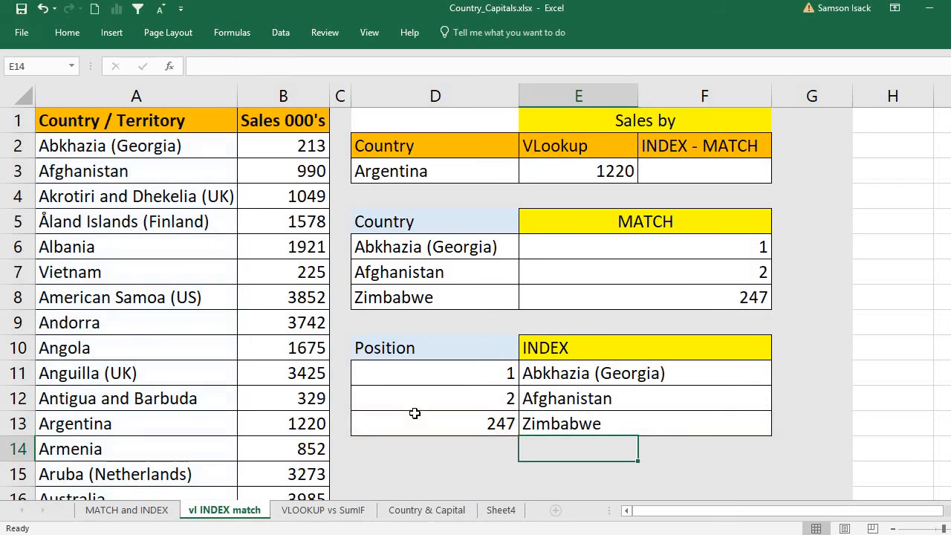
left_click(605, 420)
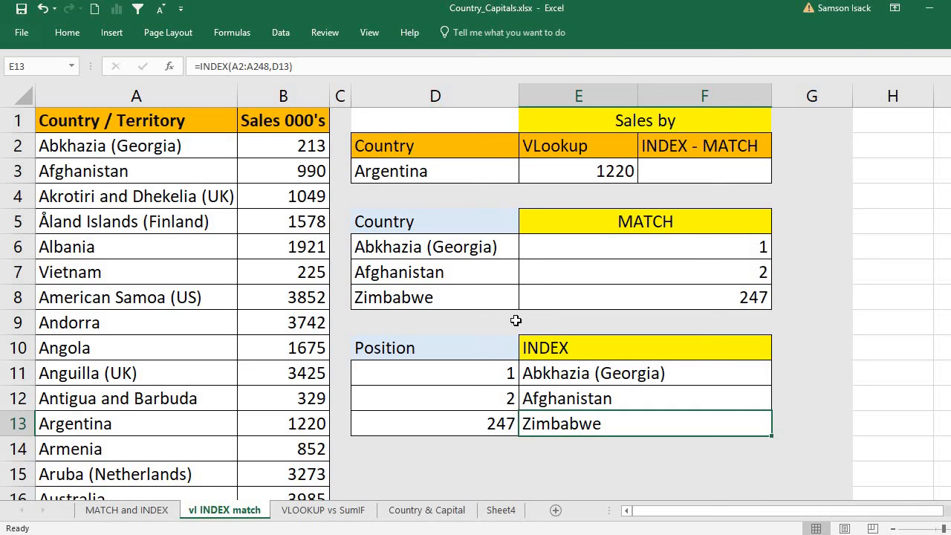
Step: Copy Argentina from D3 and paste it into D8 in the MATCH table, replacing the country there
left_click(401, 172)
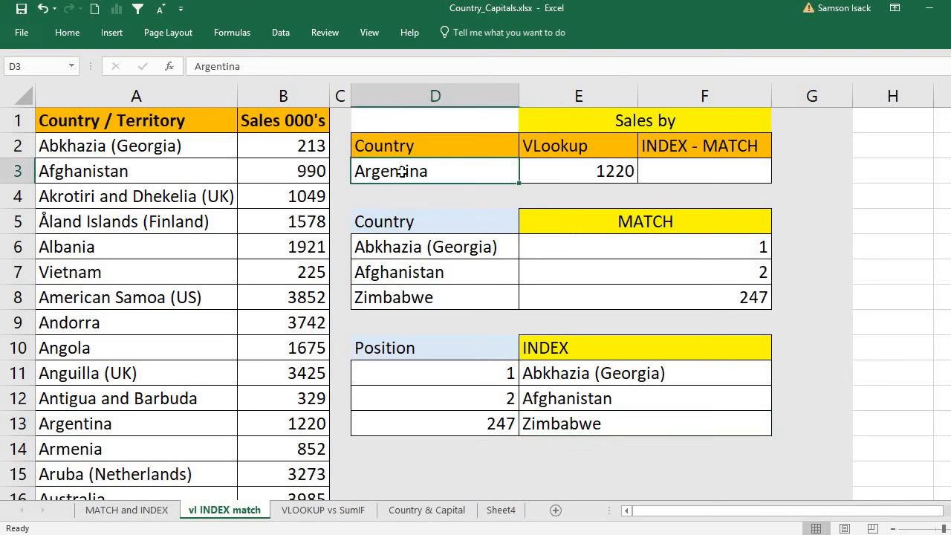
right_click(403, 177)
left_click(446, 200)
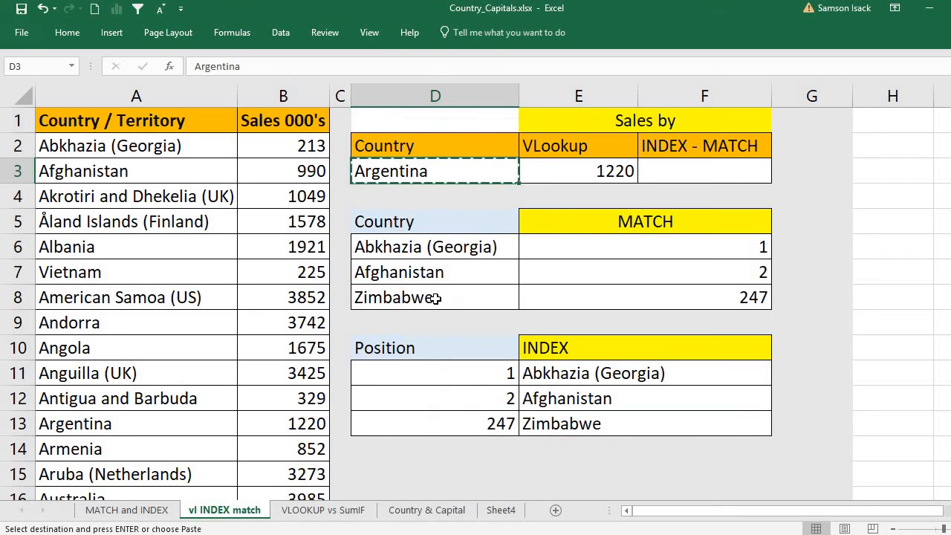
left_click(435, 298)
right_click(434, 298)
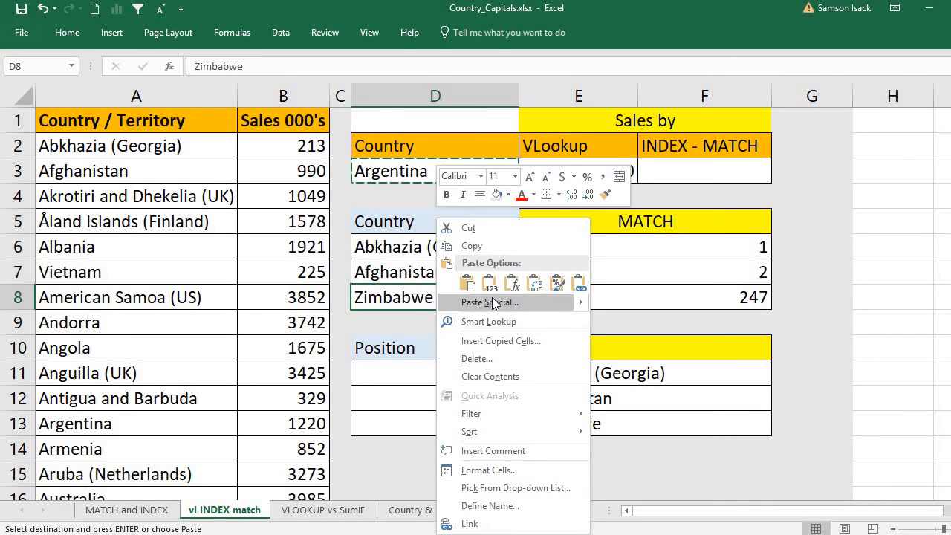
left_click(469, 284)
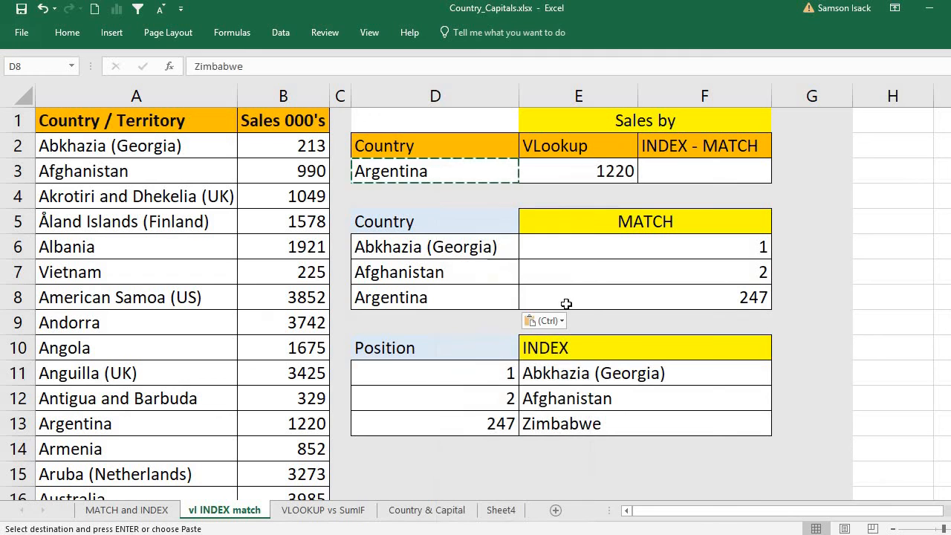
Step: Set the position in D13 to 12, matching the MATCH result for Argentina in E8
left_click(685, 303)
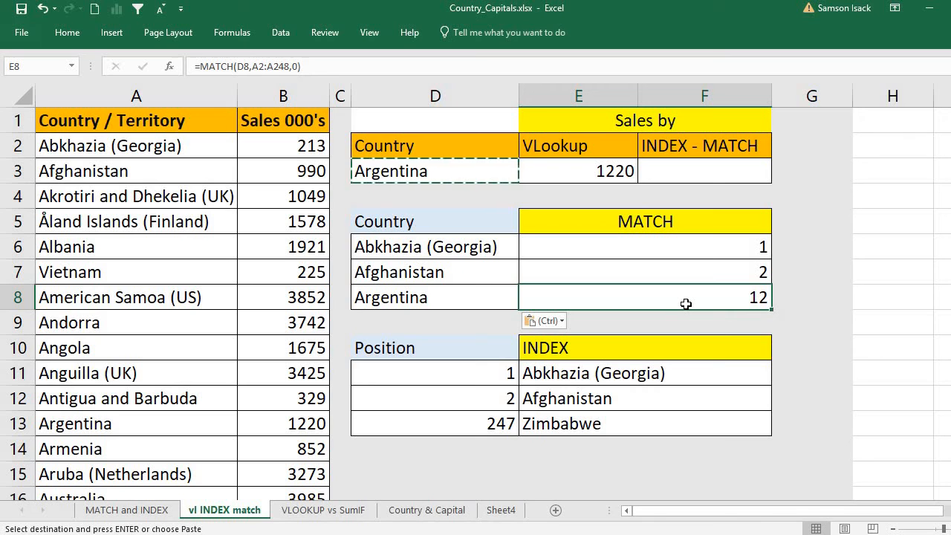
left_click(462, 423)
type("12")
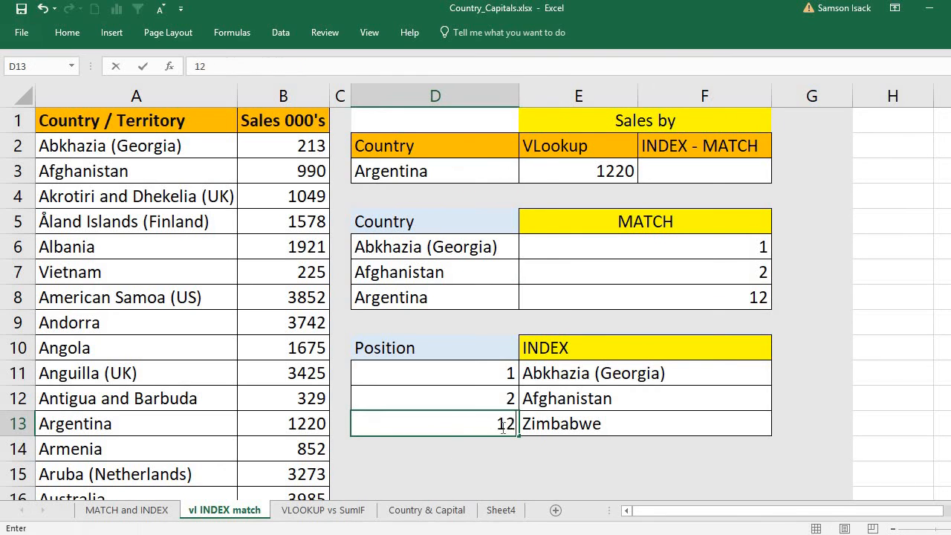
key("Return")
left_click(552, 429)
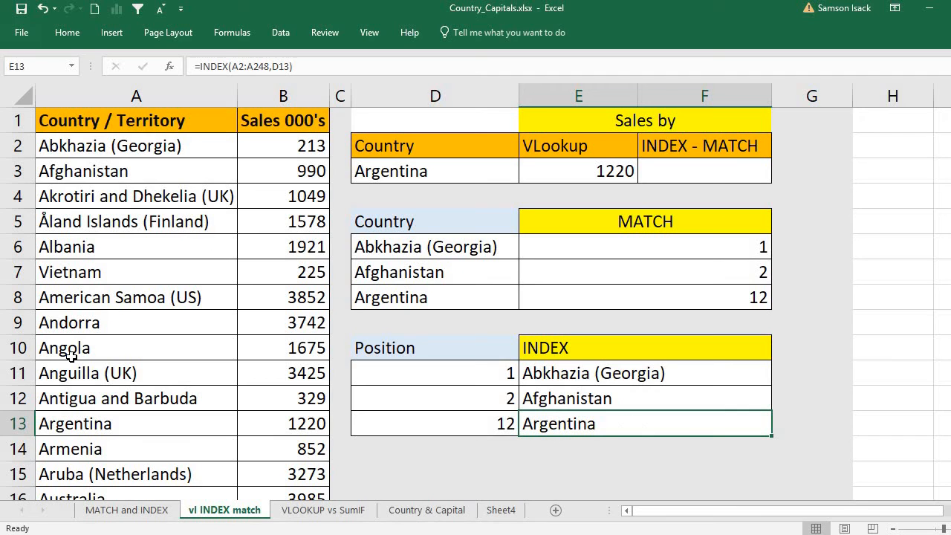
Step: Compare the INDEX result in E13 with Argentina's country and sales entries in A13 and B13
left_click(19, 424)
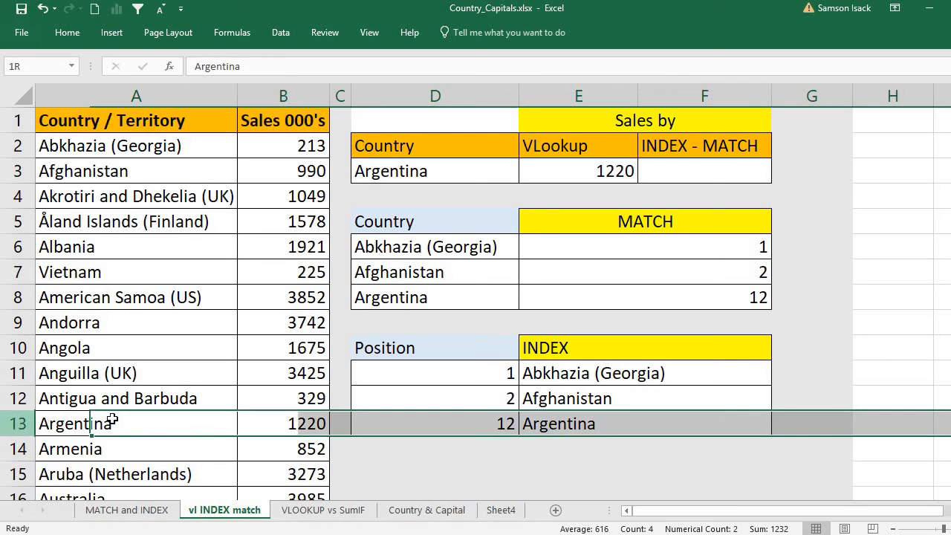
left_click(179, 424)
left_click(266, 424)
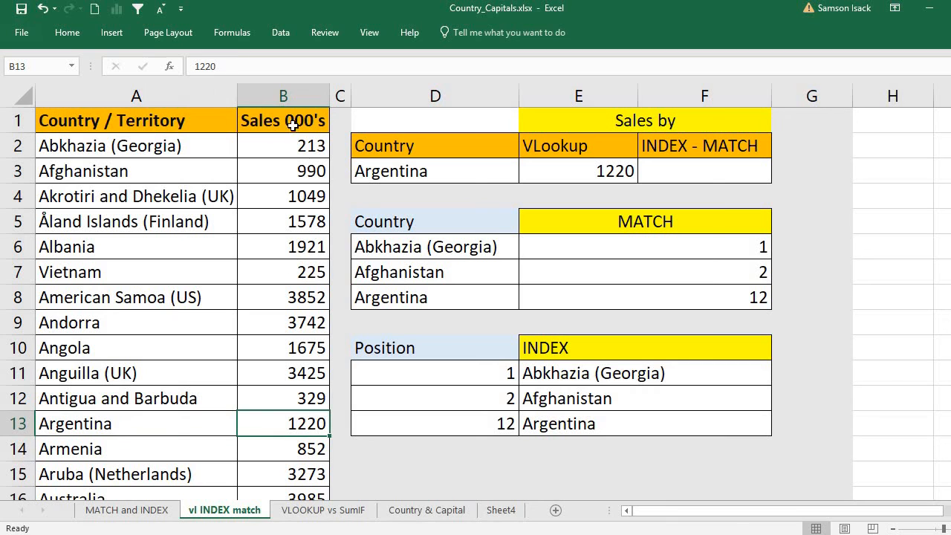
left_click(607, 420)
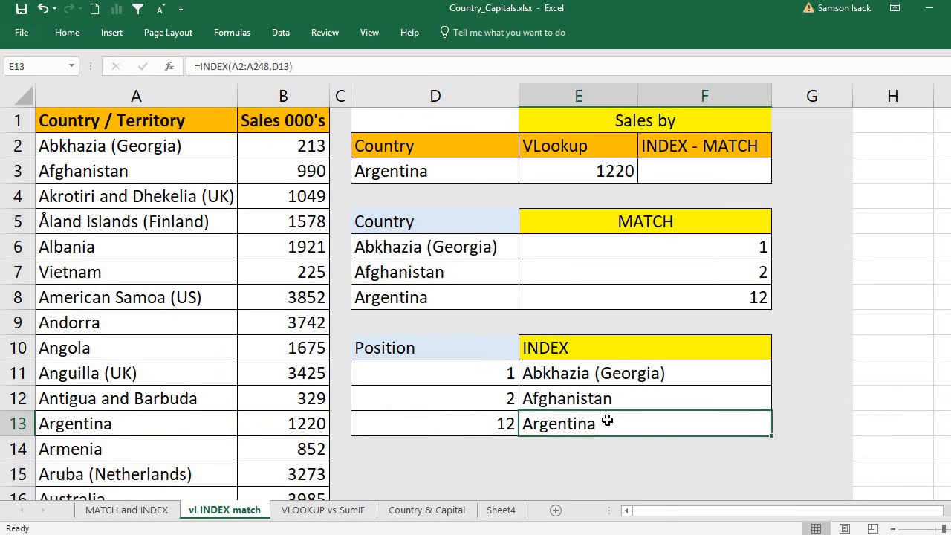
Step: Replace the array in E13's INDEX formula with the sales range B2:B248, keeping D13 as the row number
double_click(609, 423)
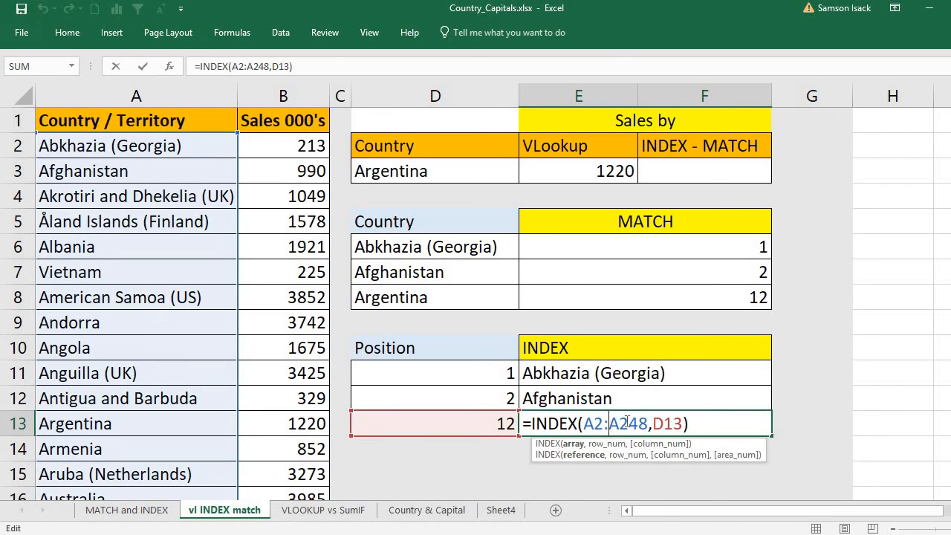
left_click_drag(648, 424, 579, 423)
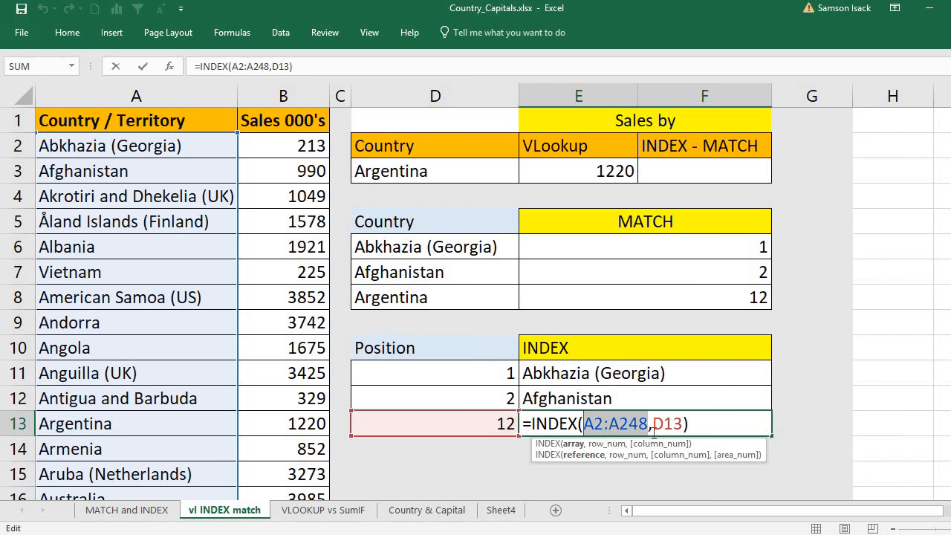
key("Delete")
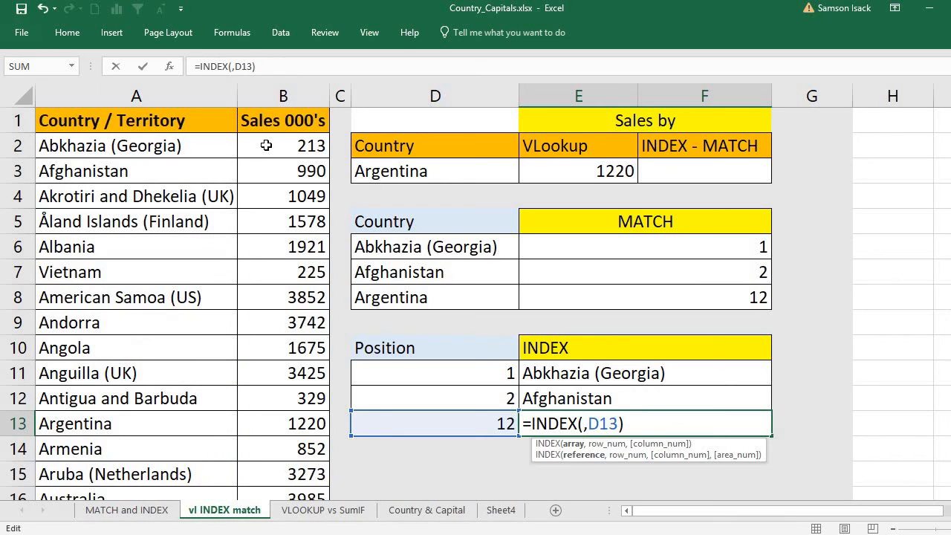
left_click(266, 145)
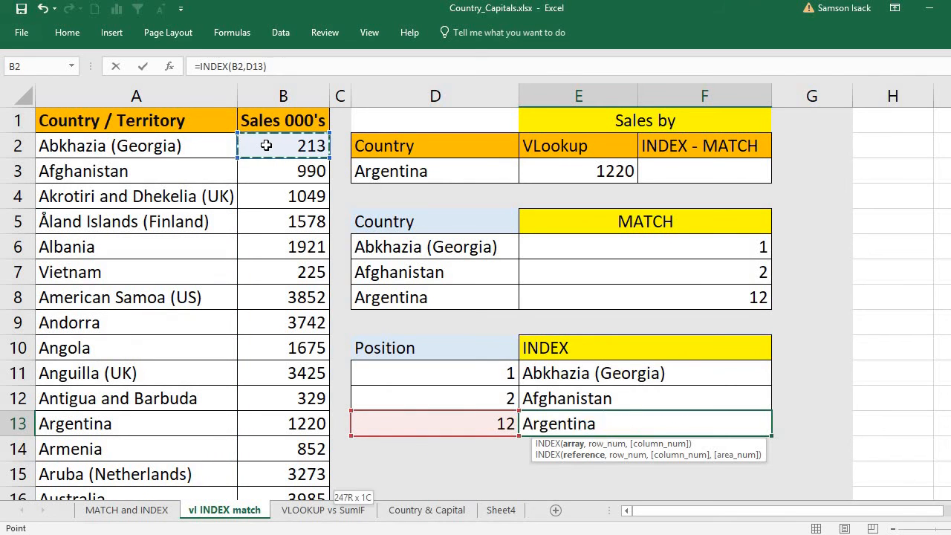
key("ctrl+shift+Down")
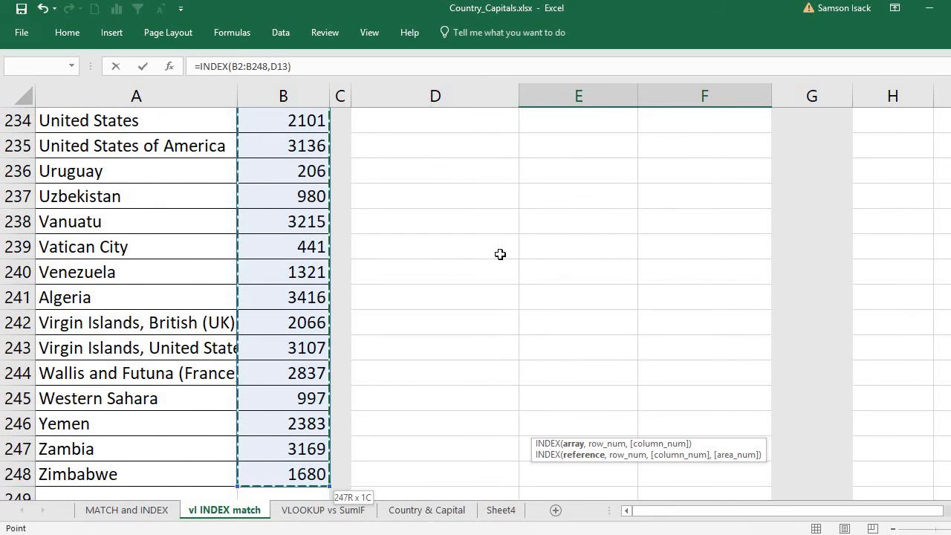
key("Escape")
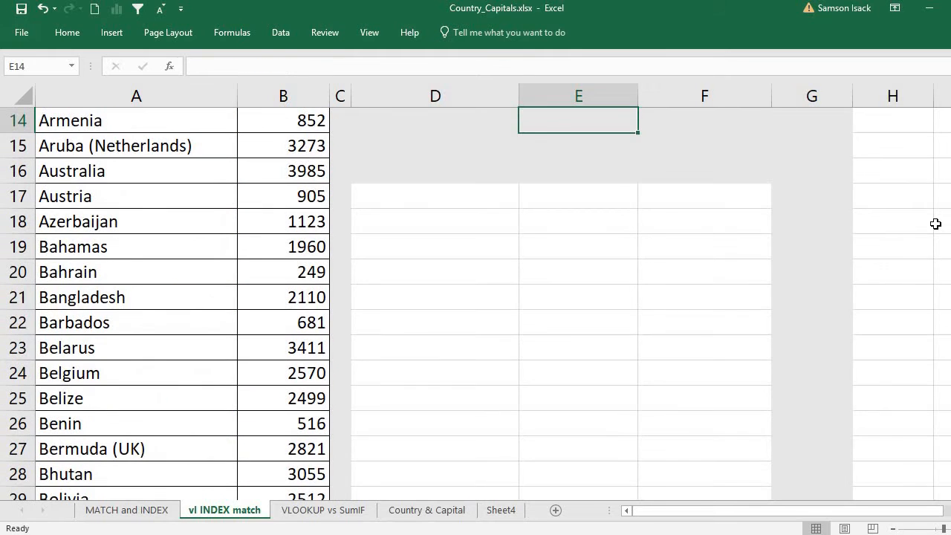
scroll(539, 481, "up", 5)
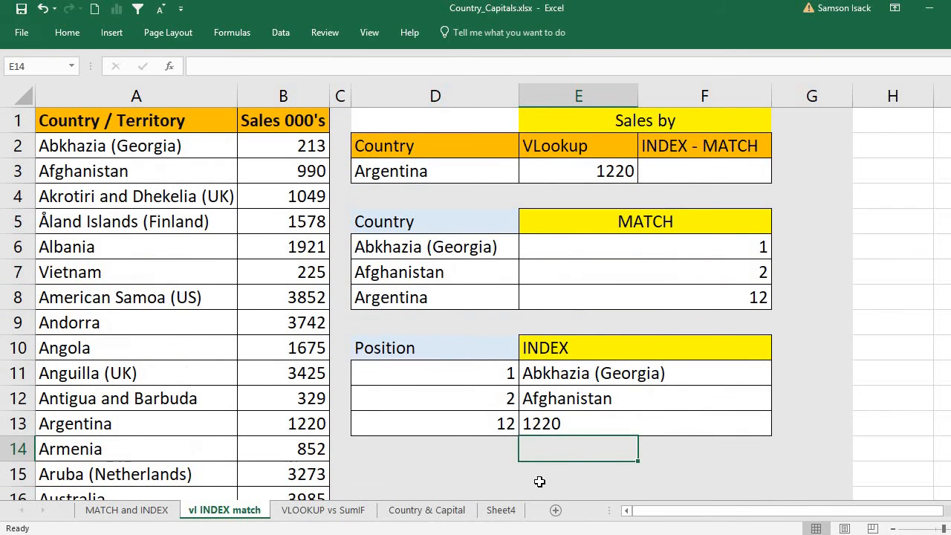
Step: Check the sales value returned in E13 against Argentina's row in A13 and B13
left_click(591, 422)
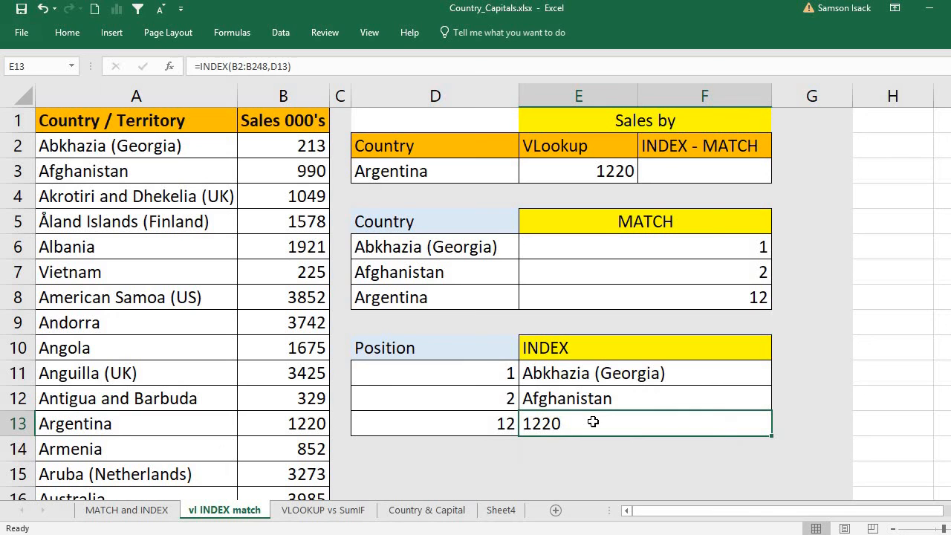
left_click(22, 429)
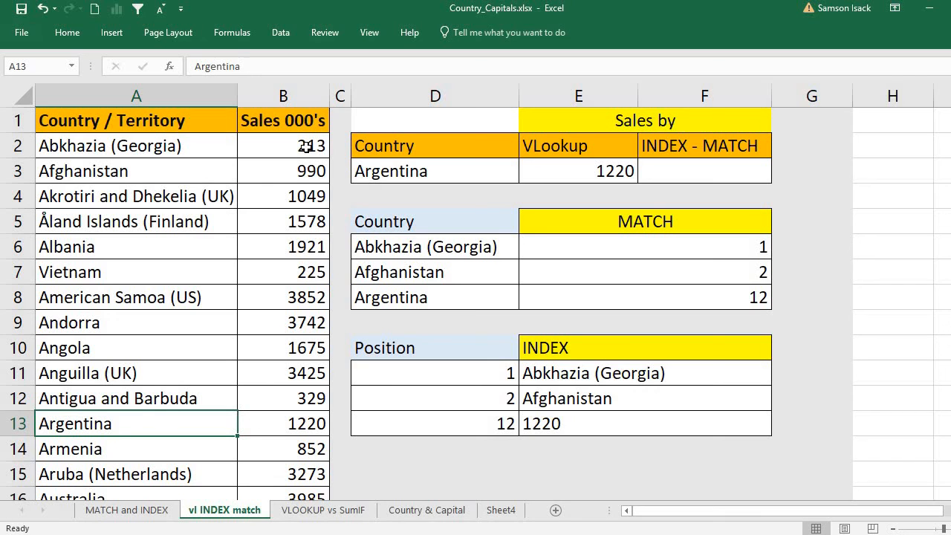
left_click(300, 423)
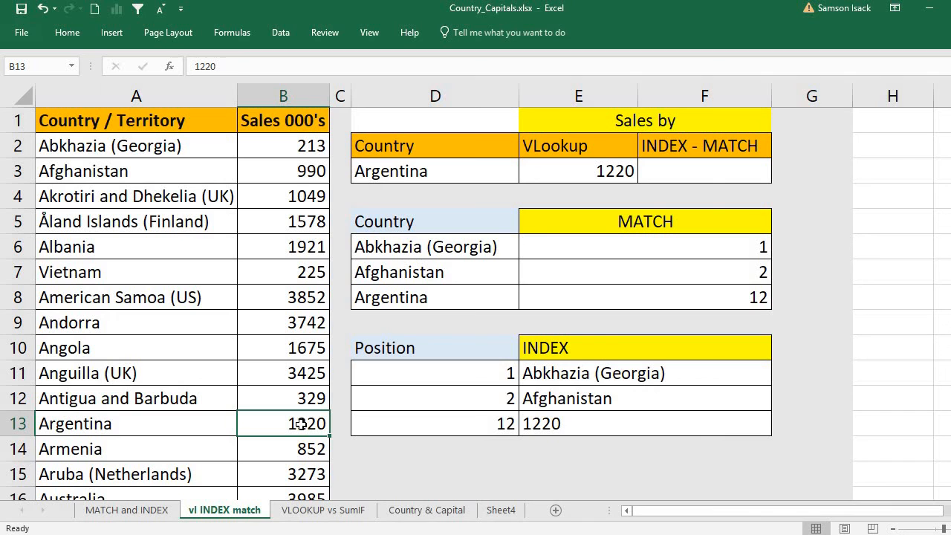
left_click(565, 425)
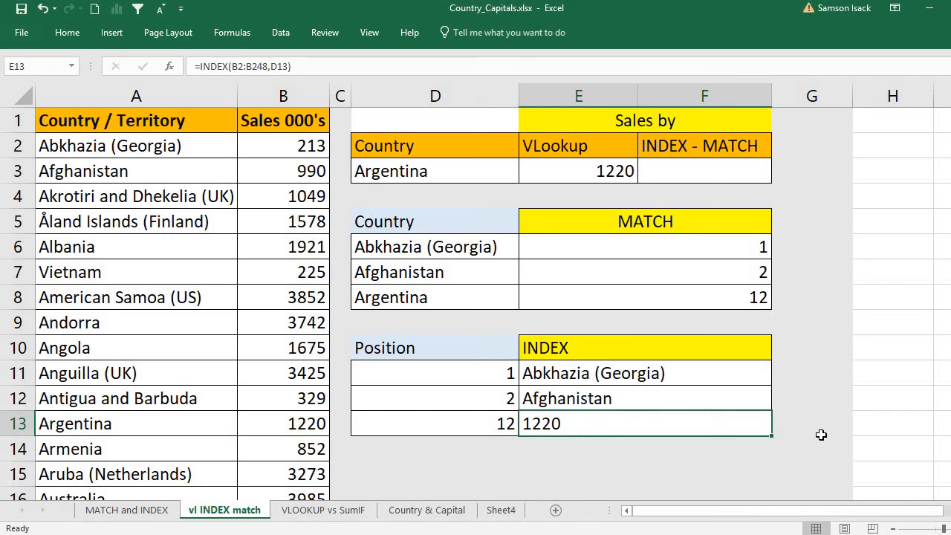
Step: Begin a formula in F3 under the INDEX - MATCH heading
left_click(715, 173)
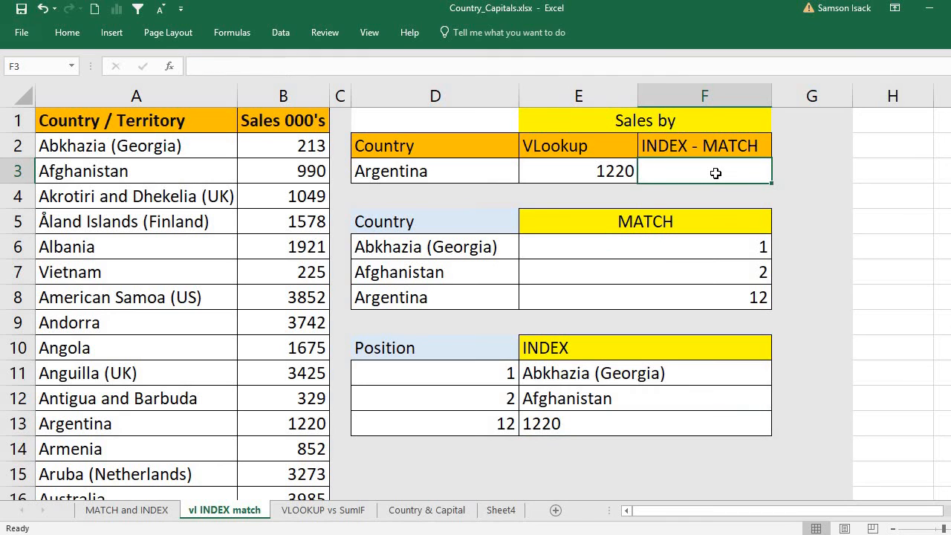
type("=")
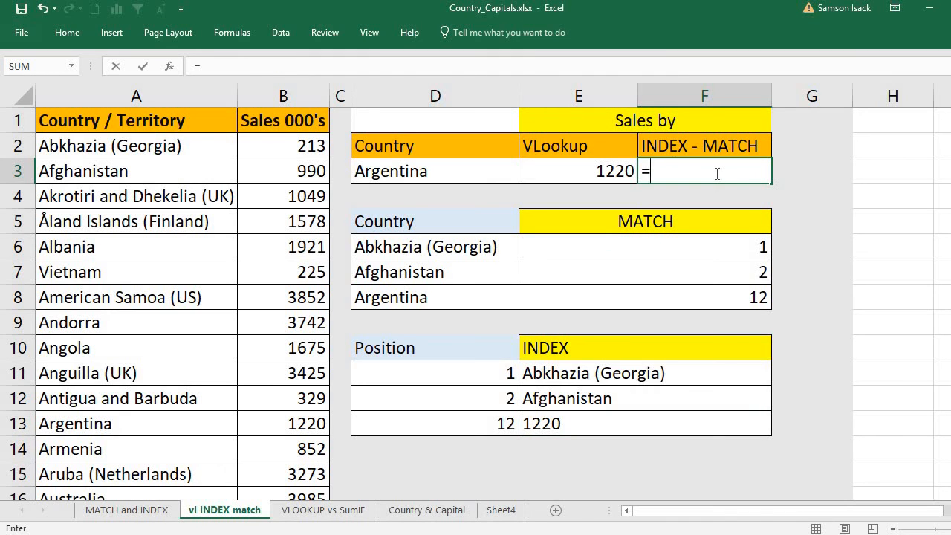
type("INDEX")
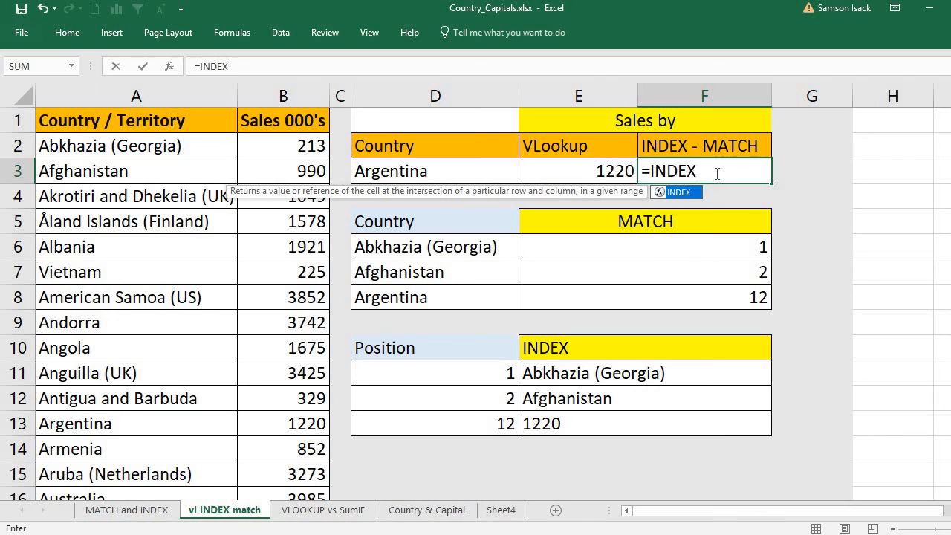
key("BackSpace")
key("BackSpace")
key("BackSpace")
key("BackSpace")
key("BackSpace")
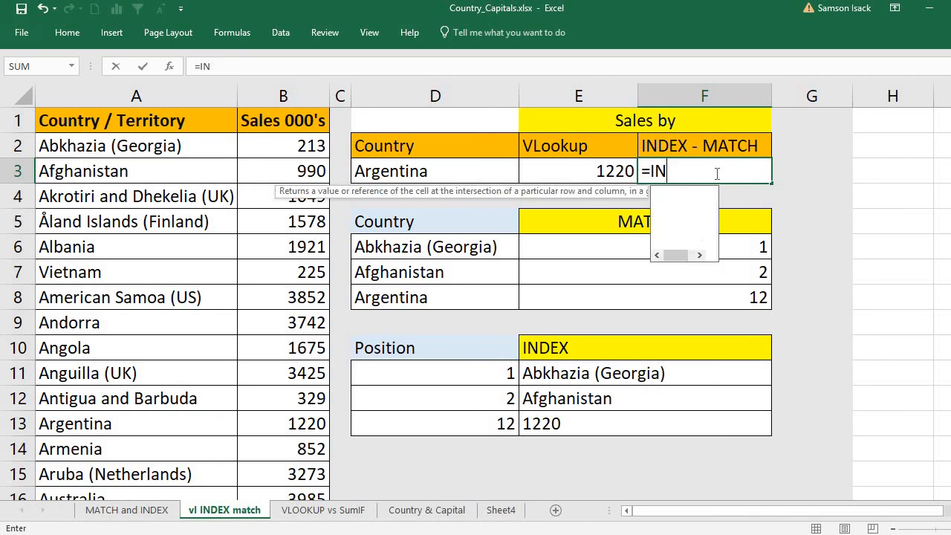
Step: Write the MATCH part in F3 as MATCH(D3,A2:A248,0), looking up the country with an exact match
type("MATC")
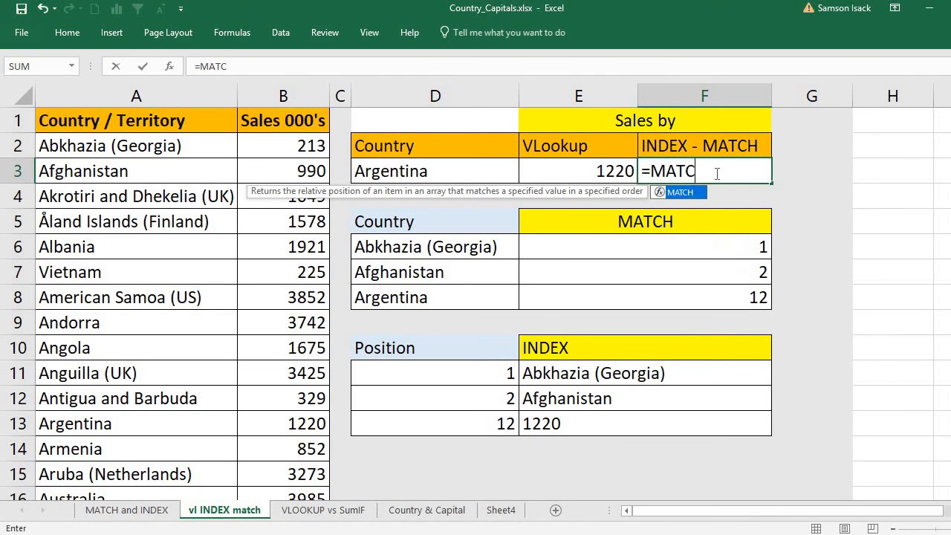
type("H(")
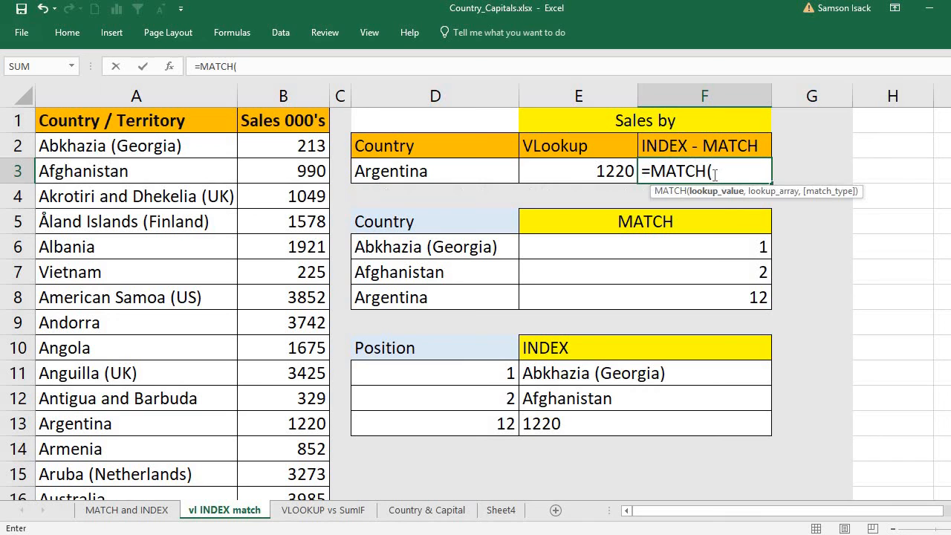
left_click(445, 175)
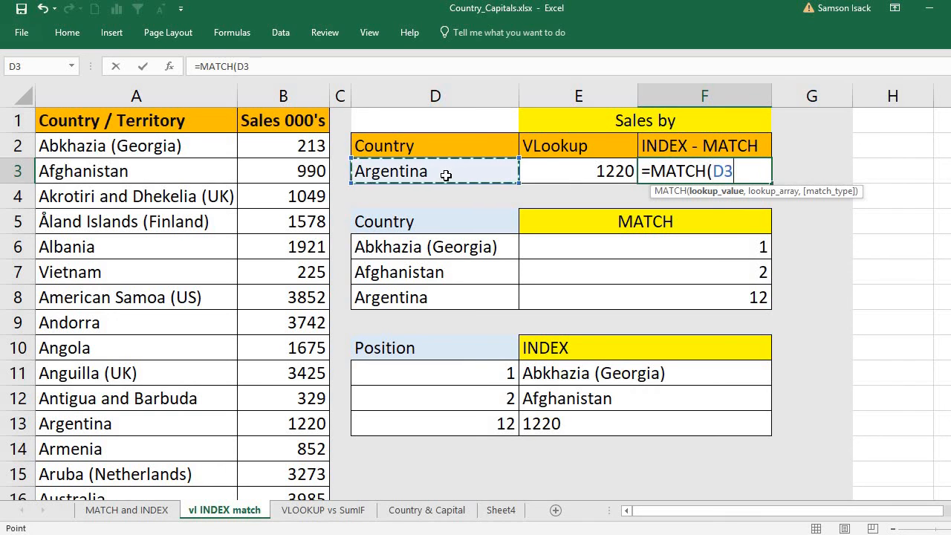
type(",")
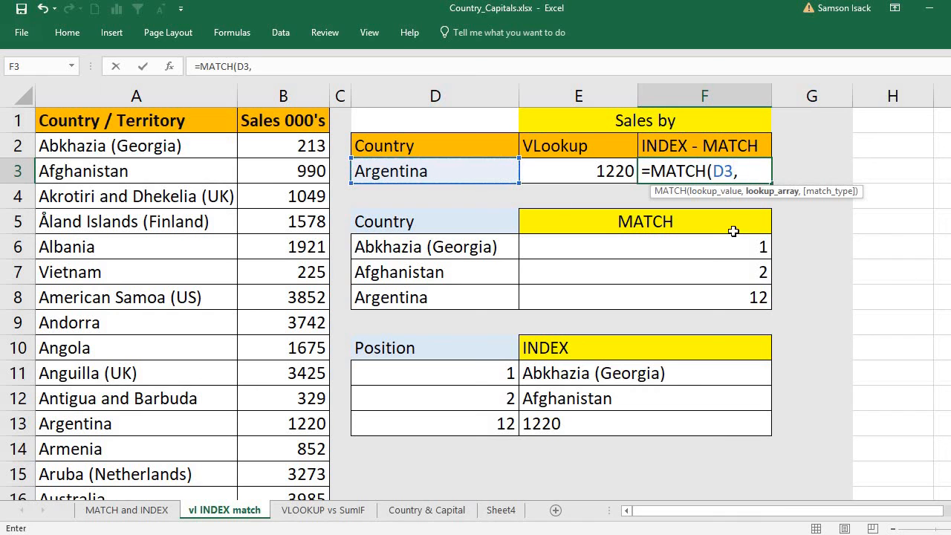
left_click(217, 150)
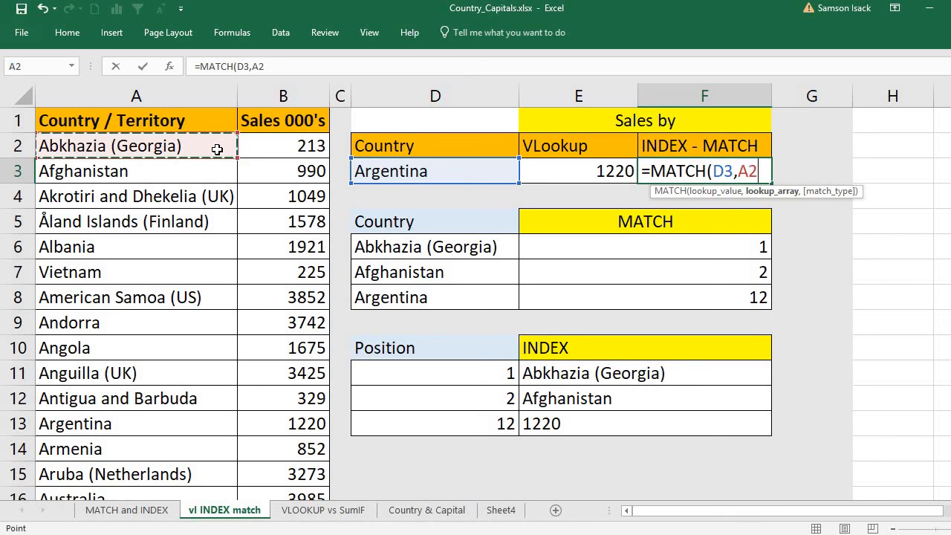
key("ctrl+shift+Down")
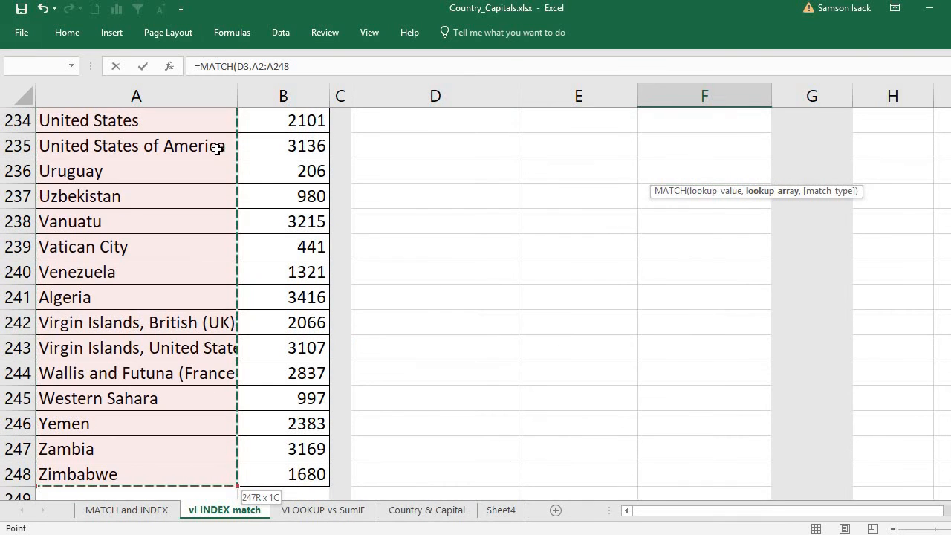
left_click_drag(950, 477, 950, 111)
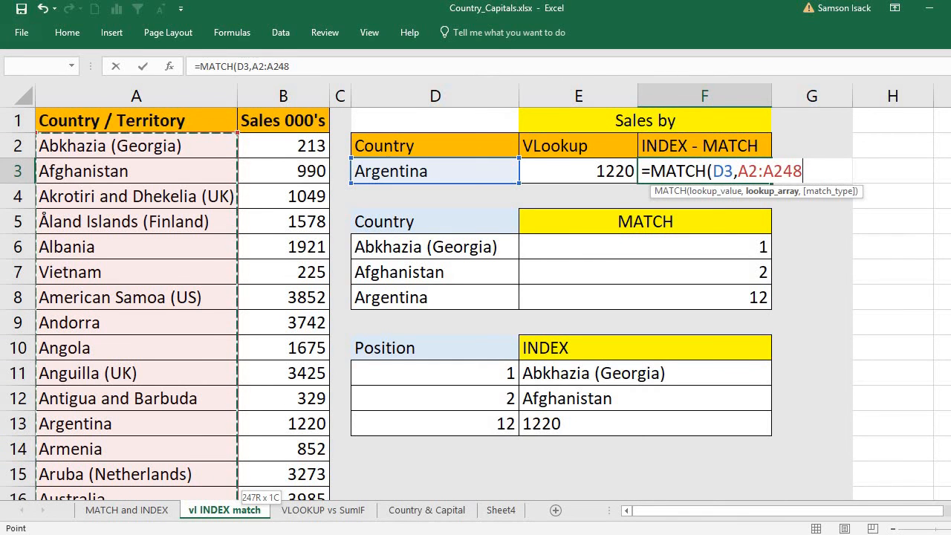
type(",")
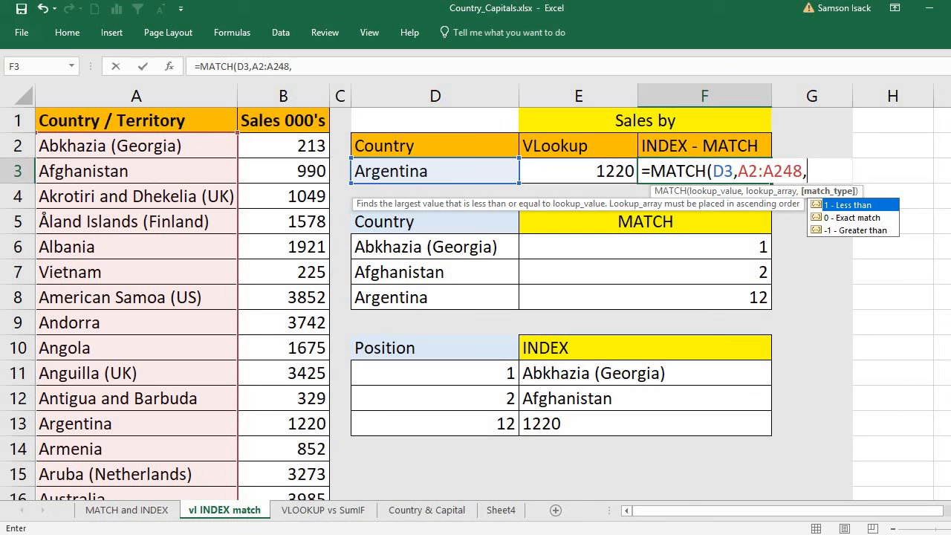
double_click(873, 219)
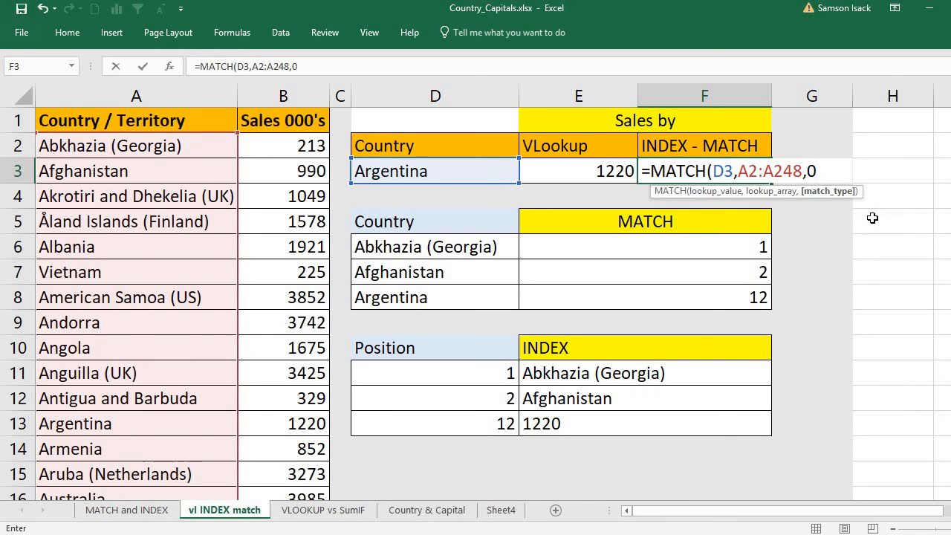
type(")")
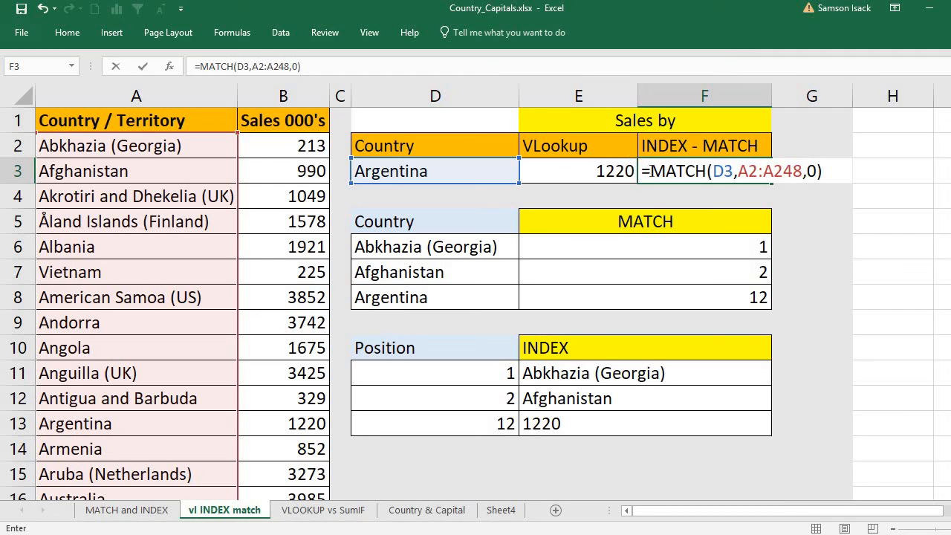
Step: Wrap F3's MATCH in INDEX over the sales range, completing =INDEX(B2:B248,MATCH(D3,A2:A248,0))
left_click(650, 171)
type("INDEX")
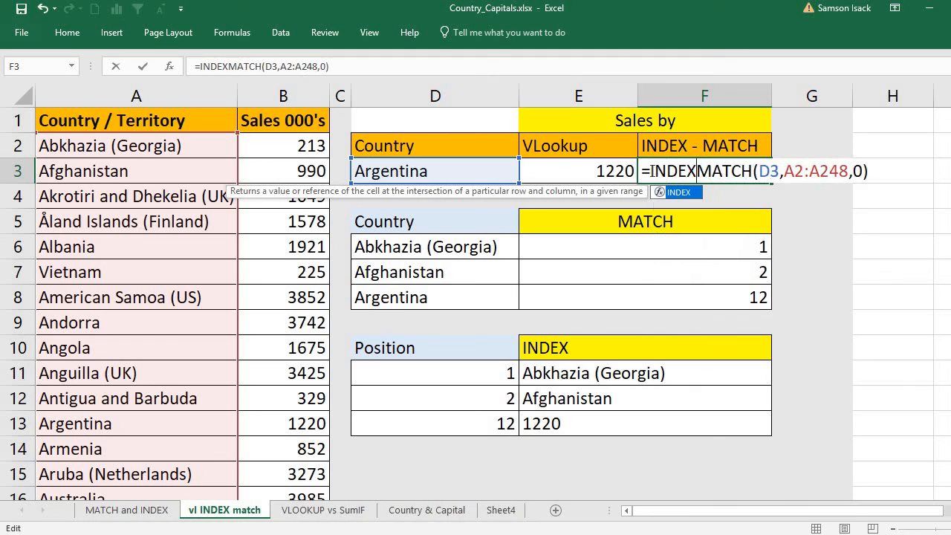
type("(")
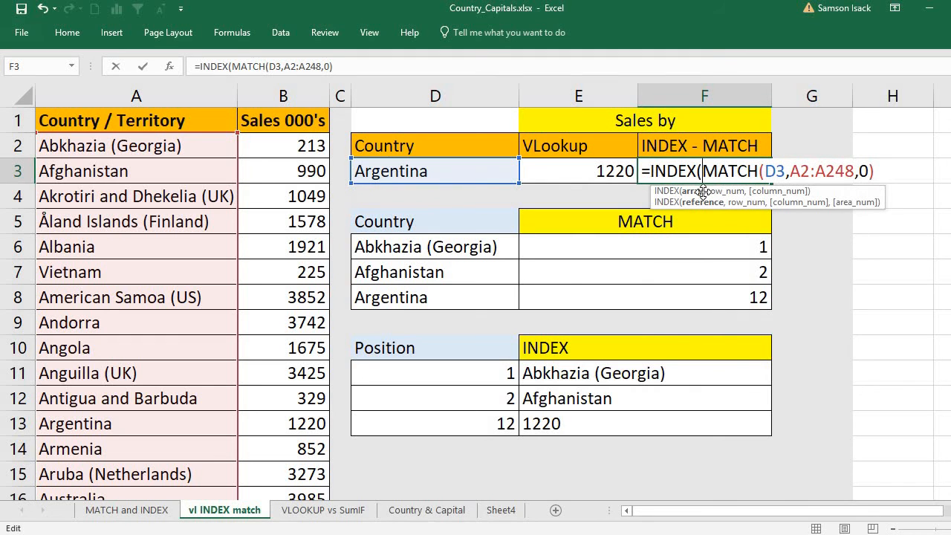
left_click(305, 145)
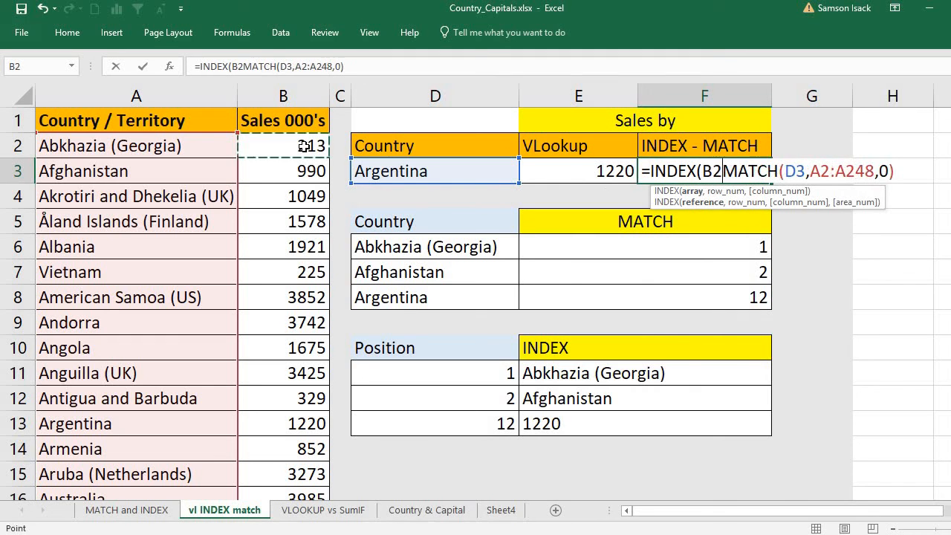
key("ctrl+shift+Down")
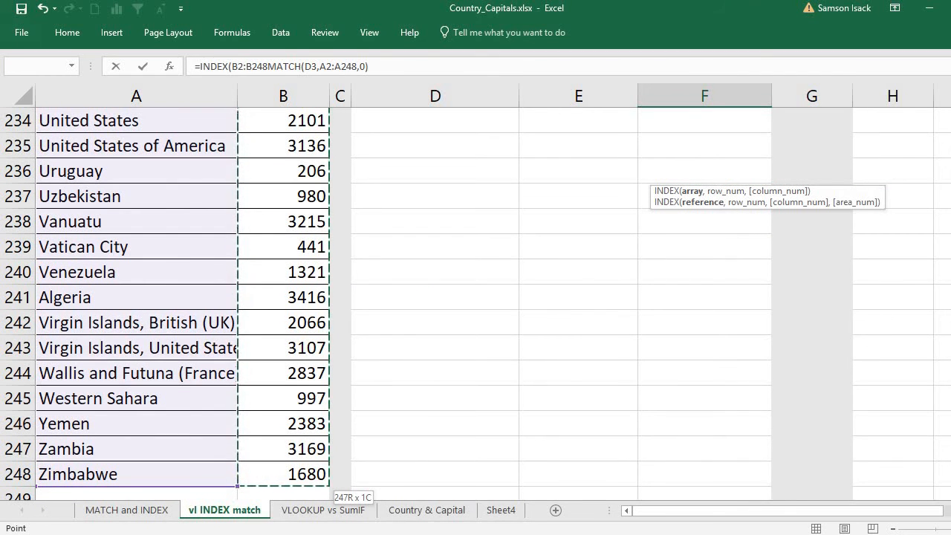
left_click_drag(950, 481, 950, 111)
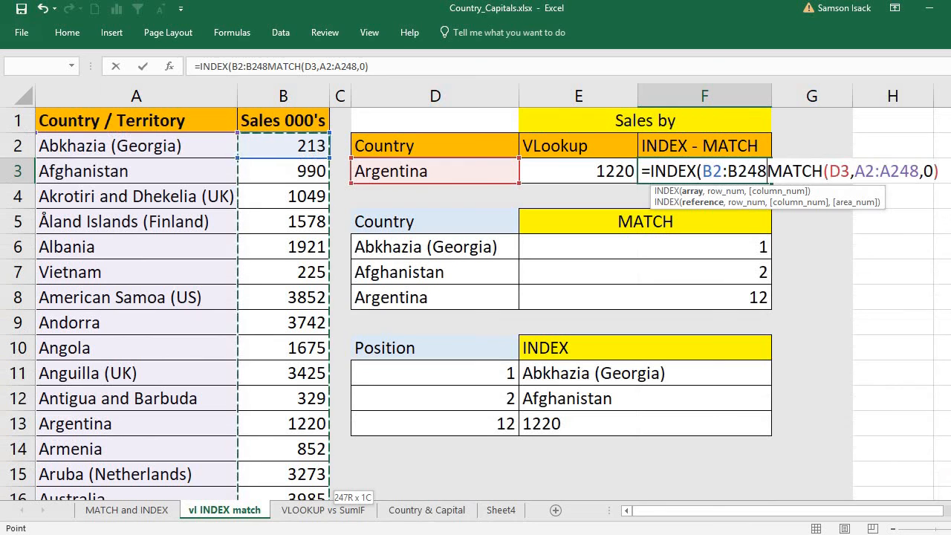
type(",")
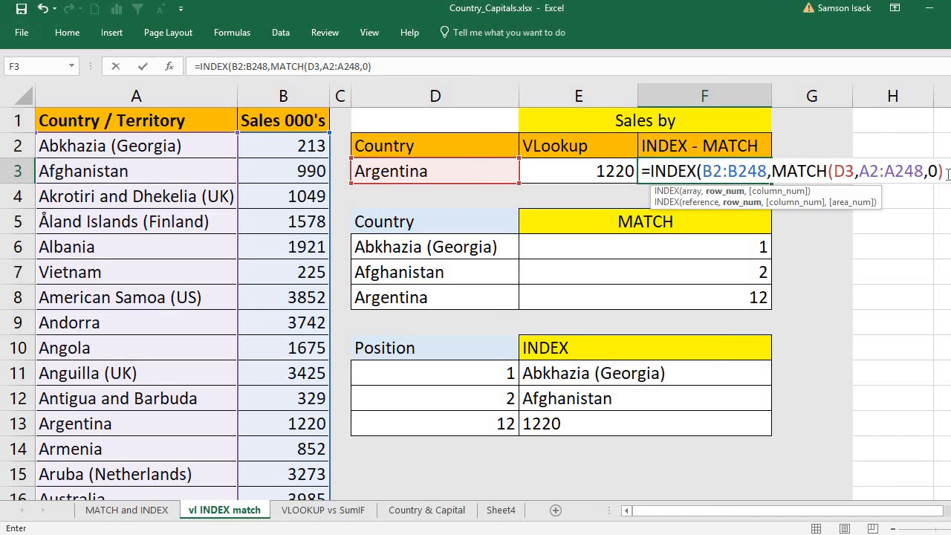
key("F2")
key("Return")
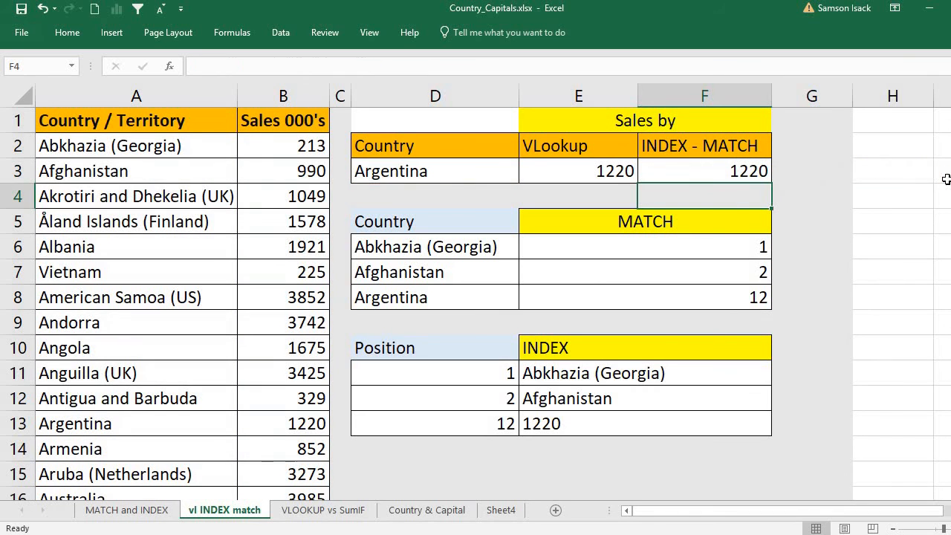
Step: Start a data validation rule for the country cell D3 that allows a List with an in-cell dropdown
left_click(720, 174)
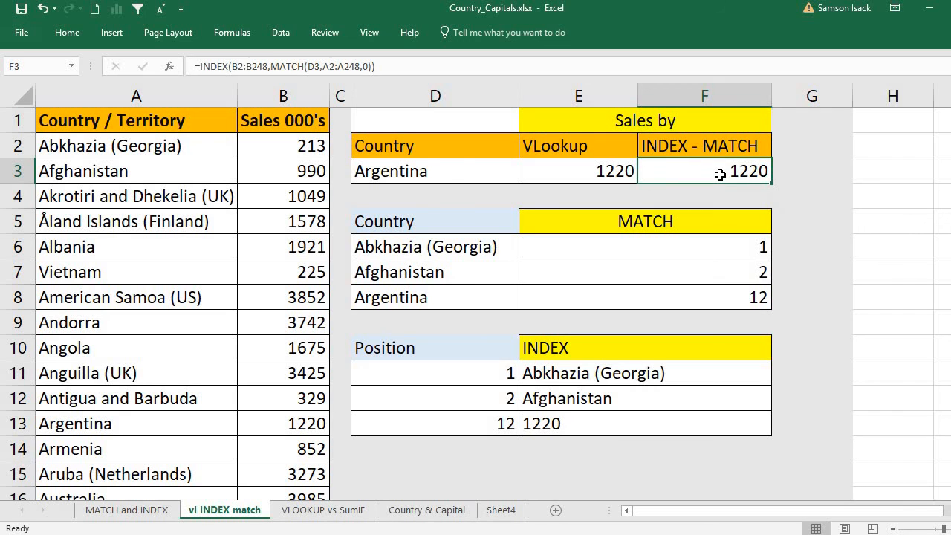
left_click(458, 166)
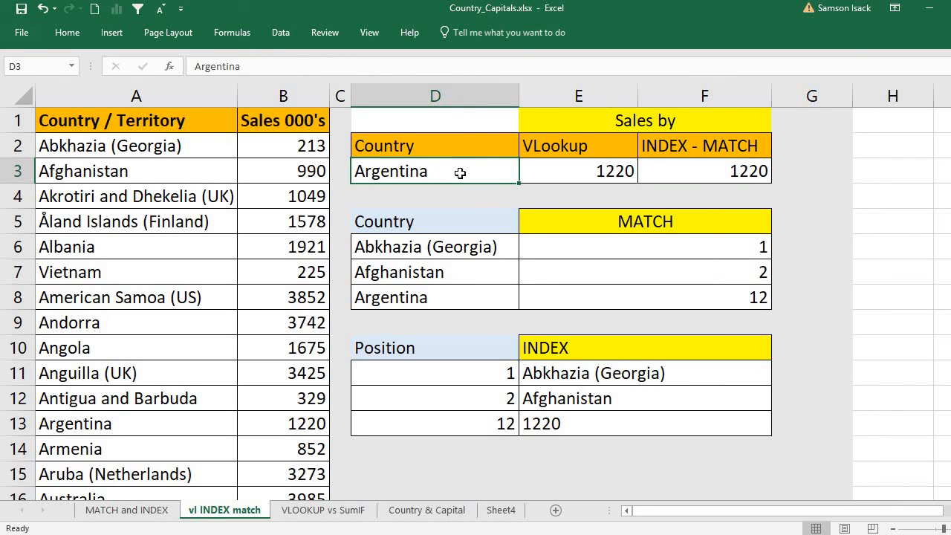
left_click(280, 32)
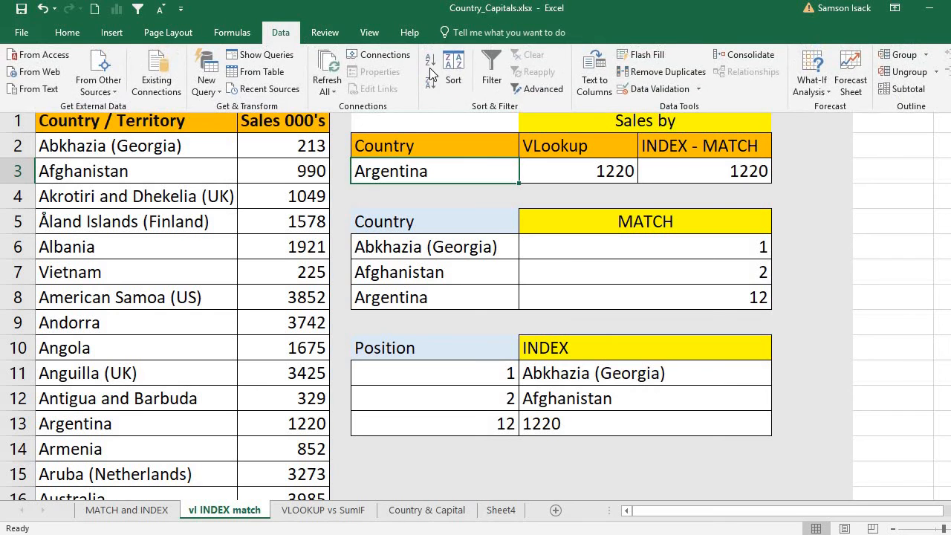
left_click(657, 88)
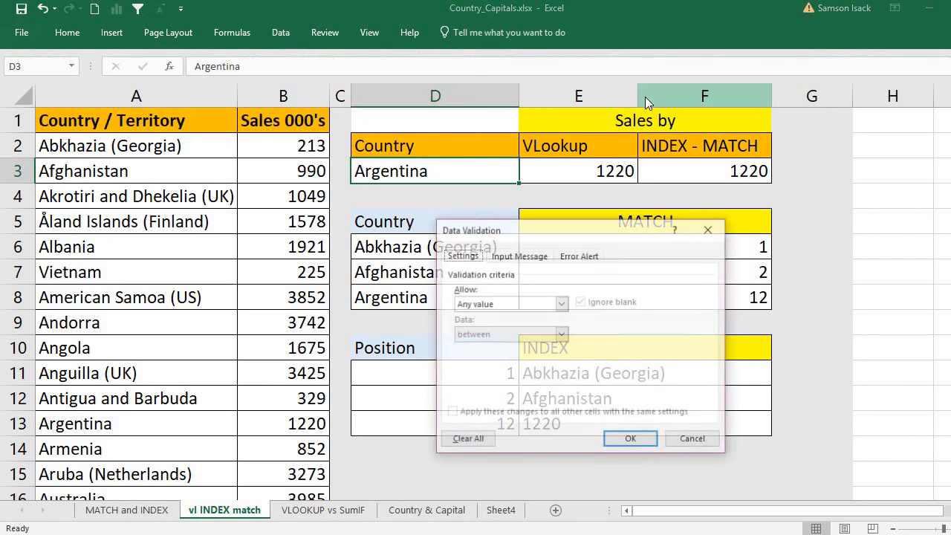
left_click(562, 304)
left_click(529, 344)
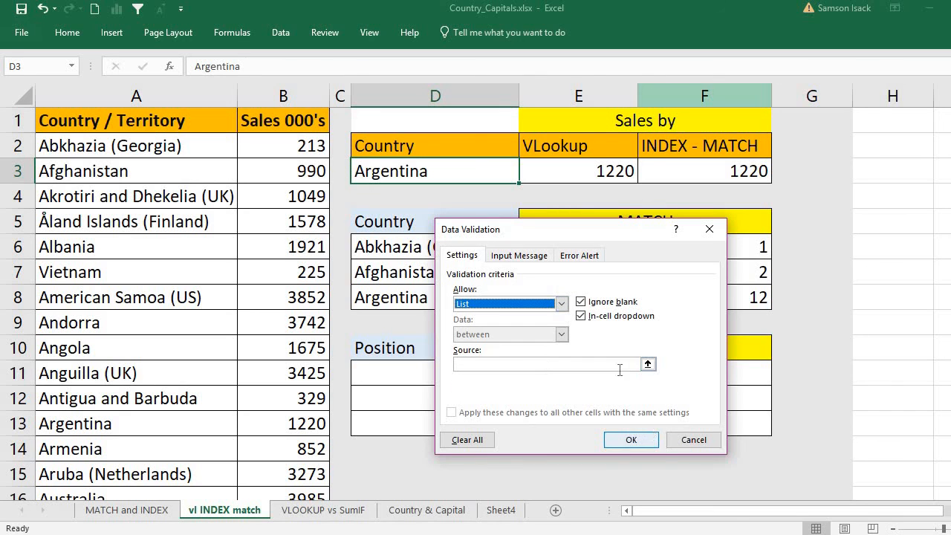
Step: Set the validation list's source to the country names in =$A$2:$A$248 and apply the rule to D3
left_click(648, 364)
left_click(217, 148)
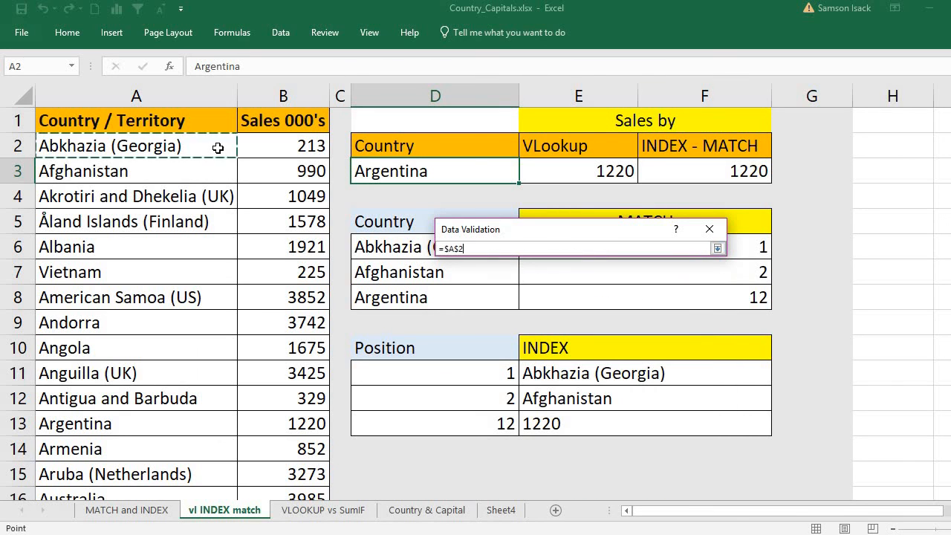
key("ctrl+shift+Down")
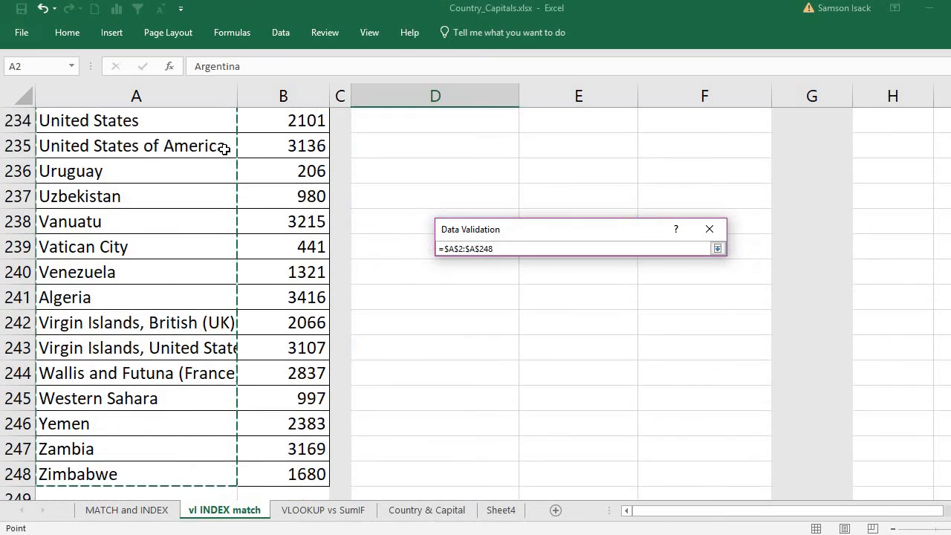
left_click(717, 248)
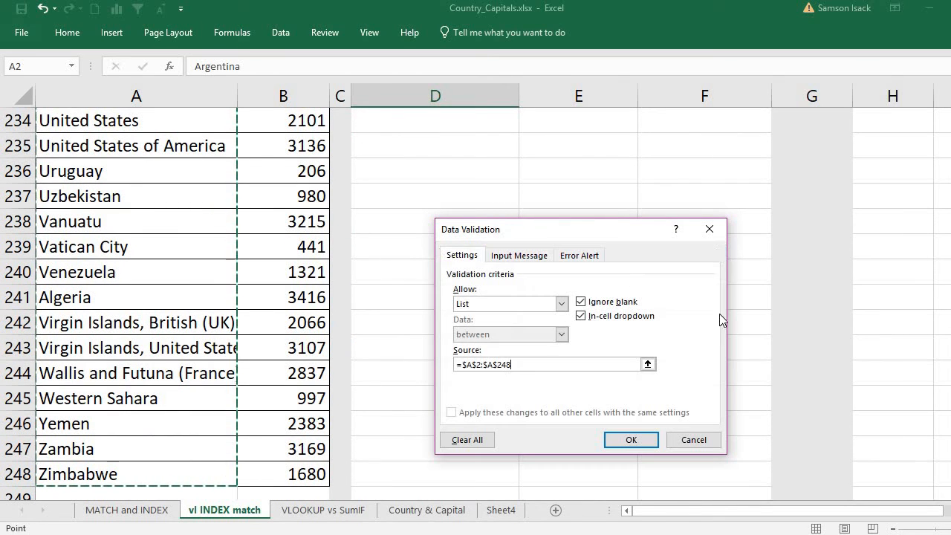
left_click(630, 440)
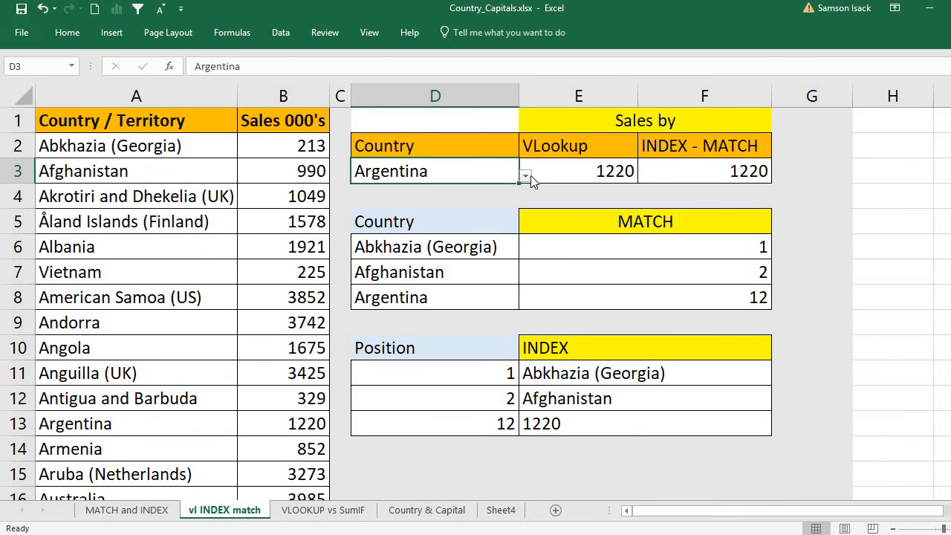
Step: Test both sales lookups by choosing Austria and then Bahrain from the country list in D3
left_click(524, 178)
left_click(396, 256)
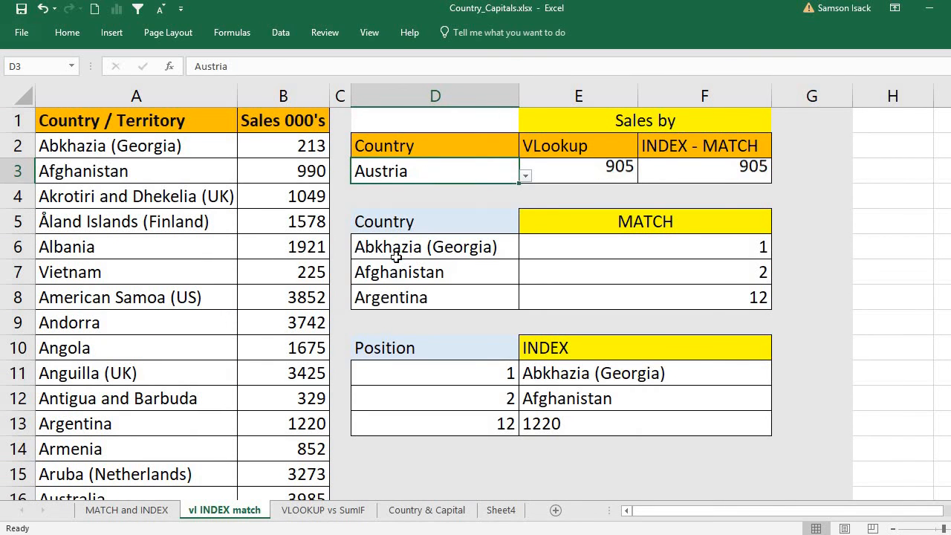
left_click(520, 176)
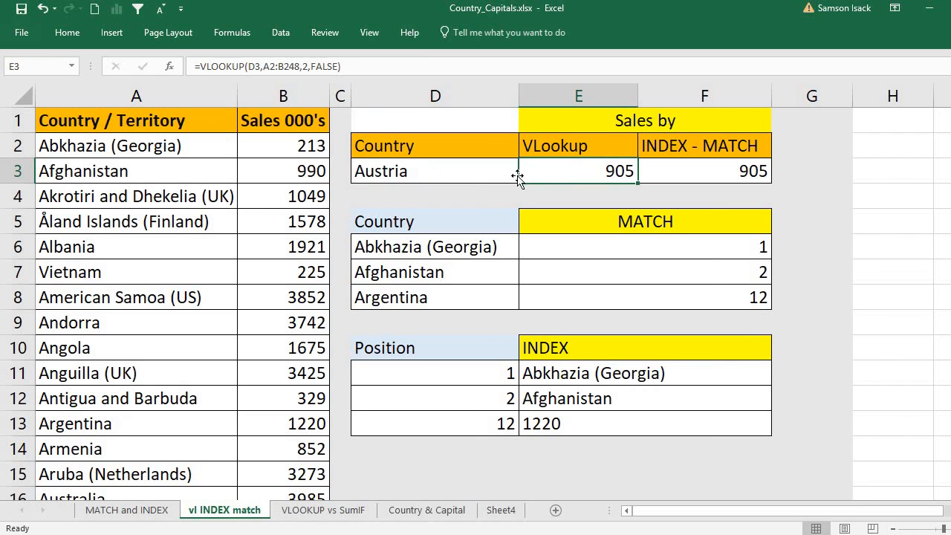
left_click(480, 172)
left_click(525, 178)
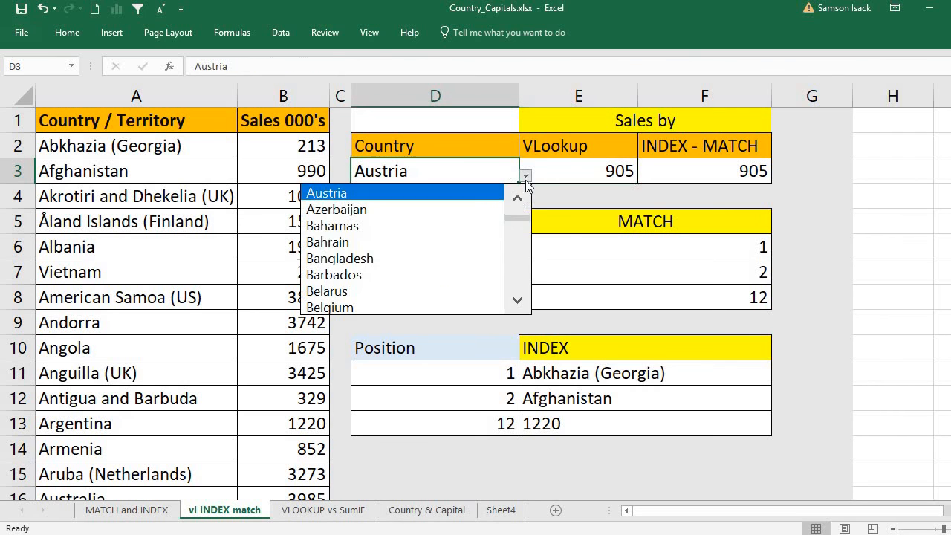
left_click(434, 242)
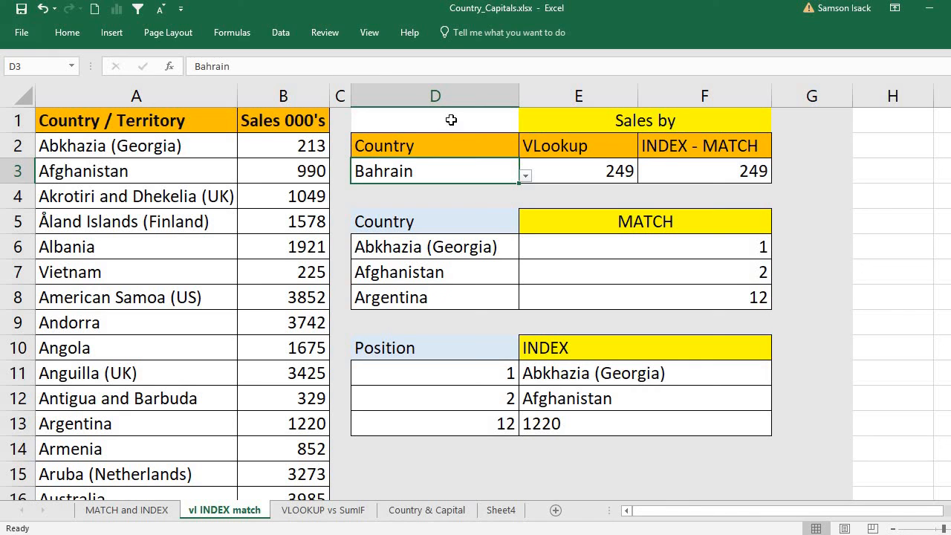
Step: Select the Country / Territory header cell A1 of the sales table
left_click(357, 121)
left_click(207, 120)
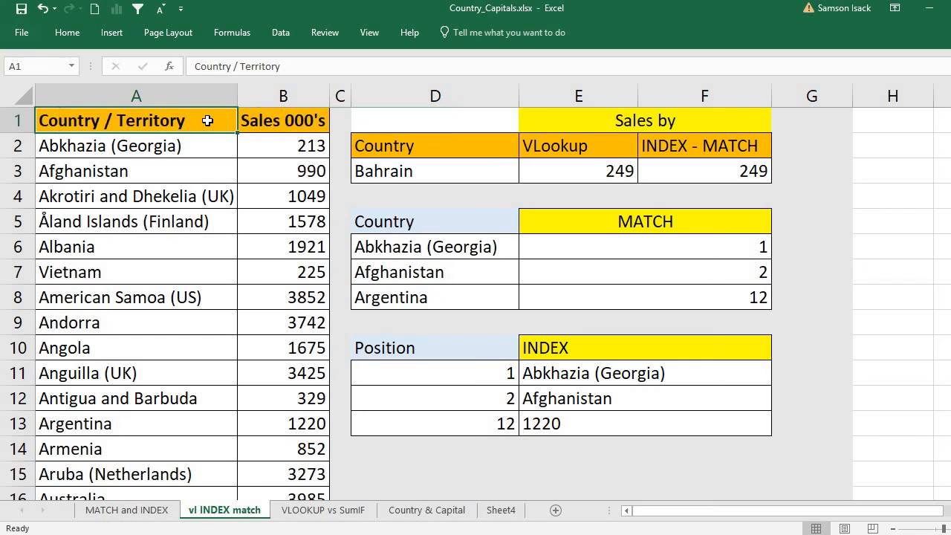